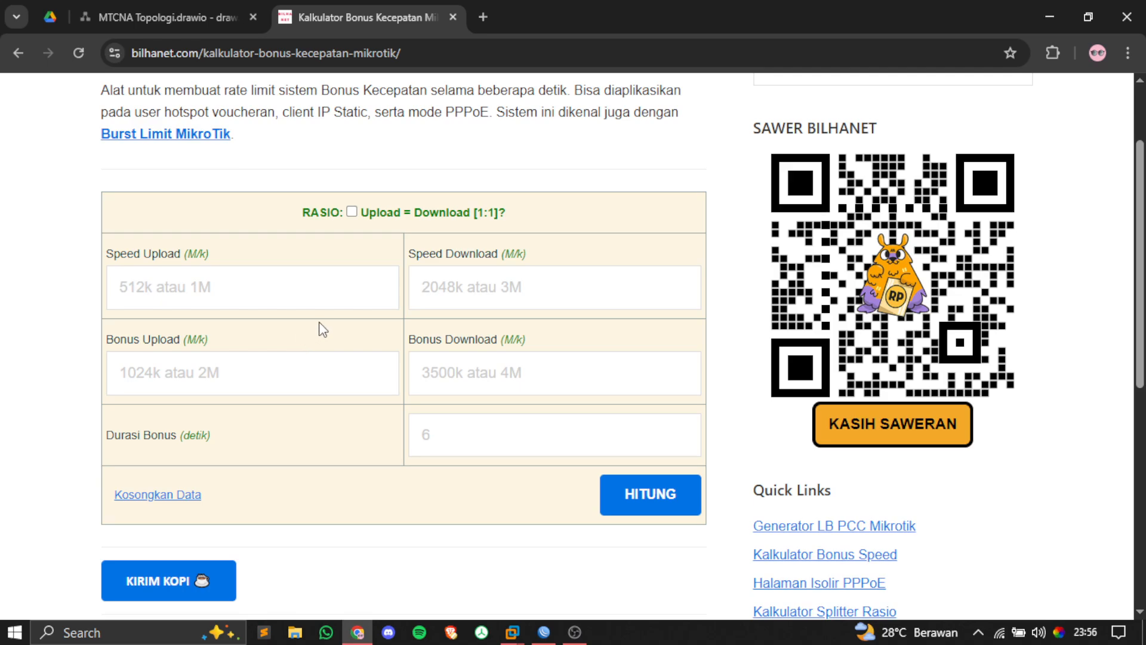
# Step: Enable the 1:1 upload-to-download ratio in the bonus speed calculator and set the bonus upload to 4M
pyautogui.click(351, 212)
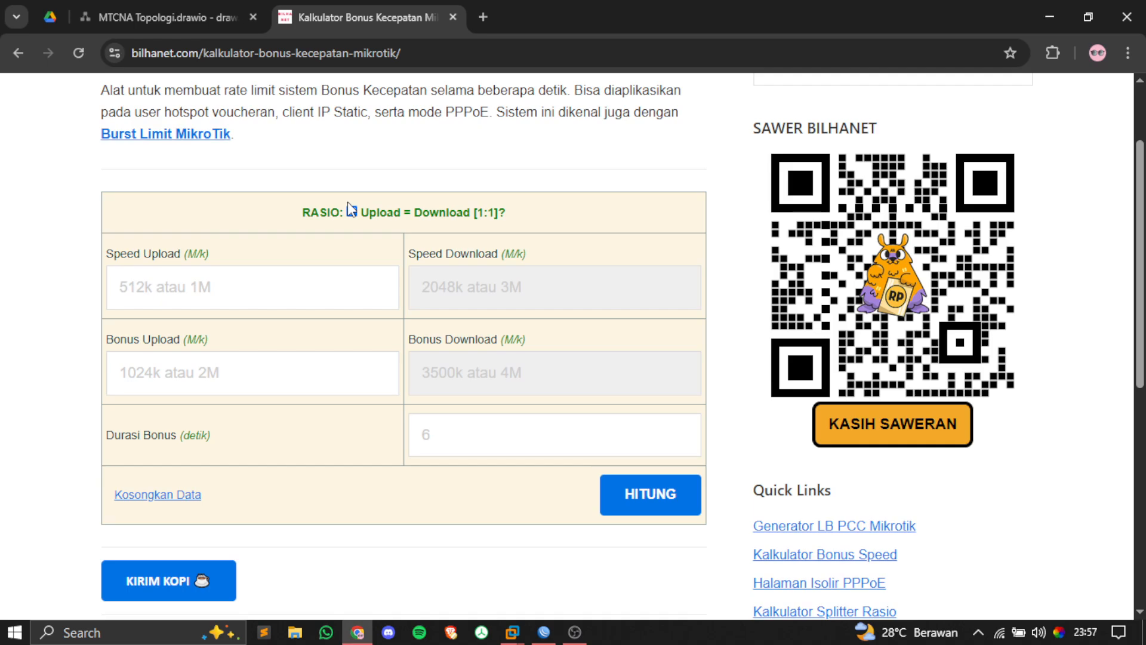
pyautogui.click(225, 363)
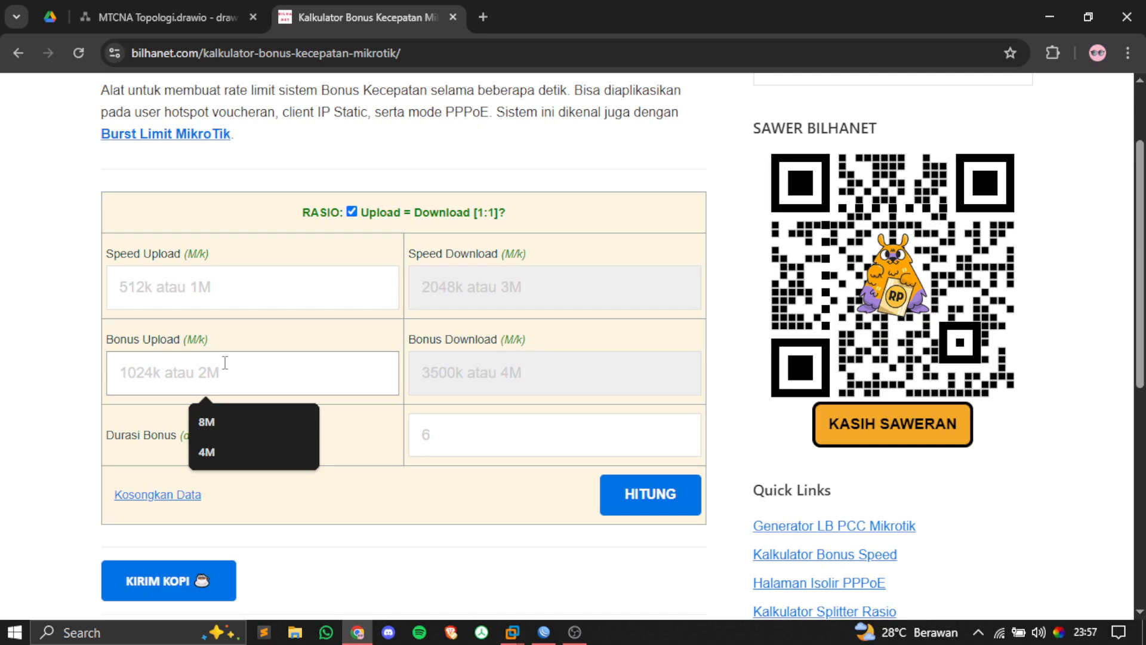
pyautogui.write('4')
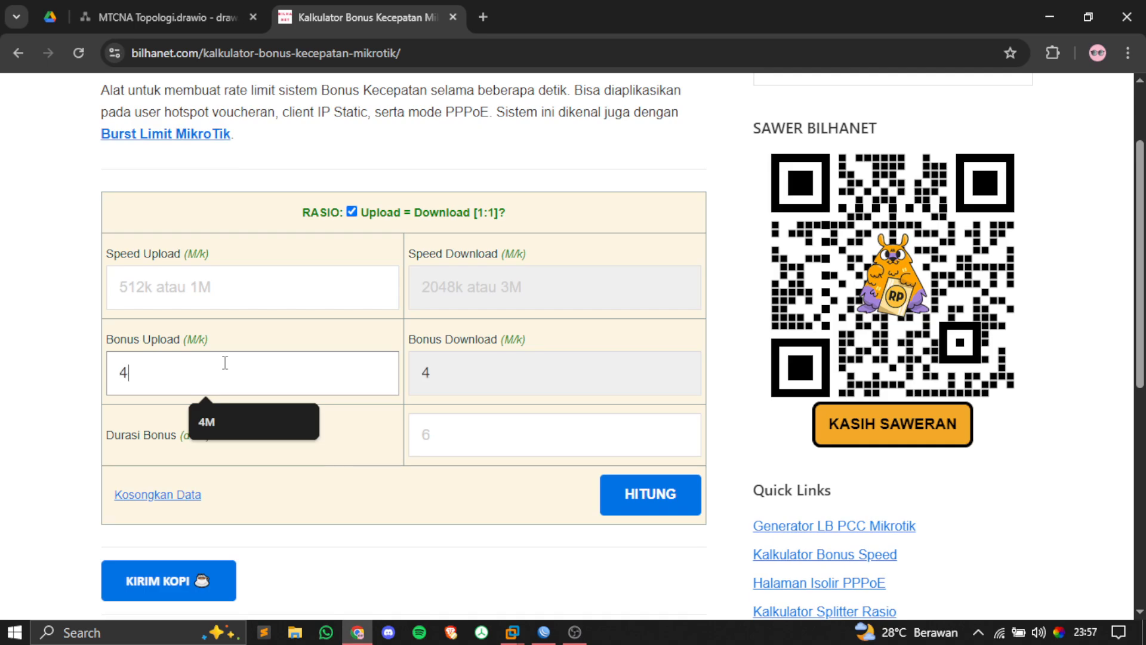
pyautogui.write('m')
pyautogui.press('BackSpace')
pyautogui.write('M')
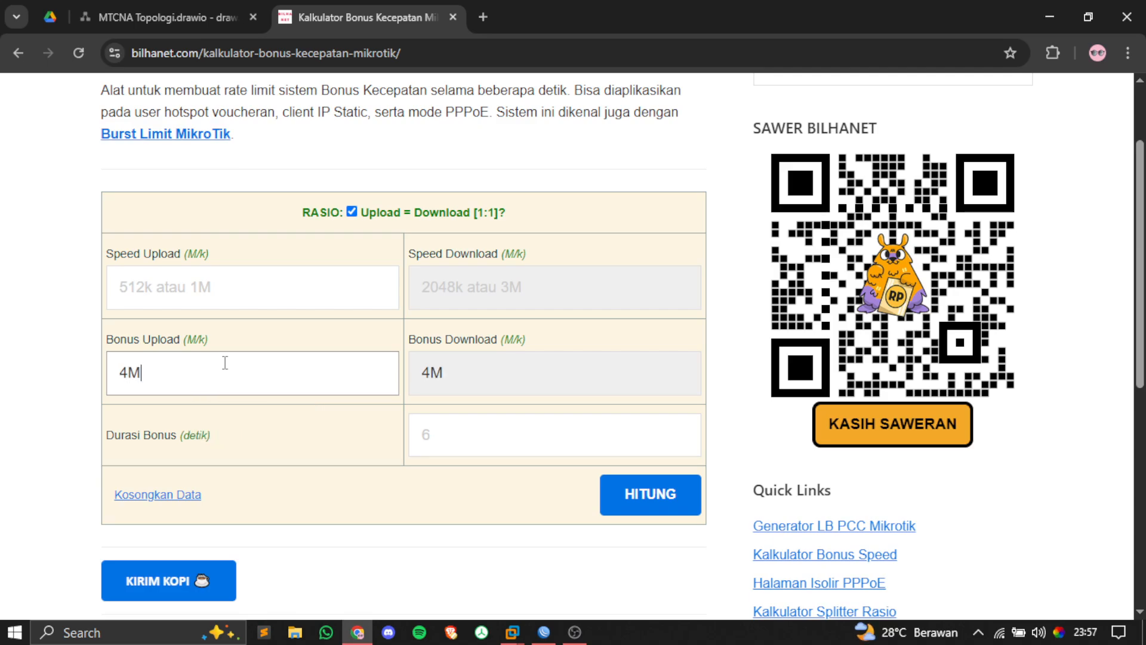
# Step: Set the upload speed to 2M and the bonus duration to 20 seconds, and calculate the burst values
pyautogui.click(153, 282)
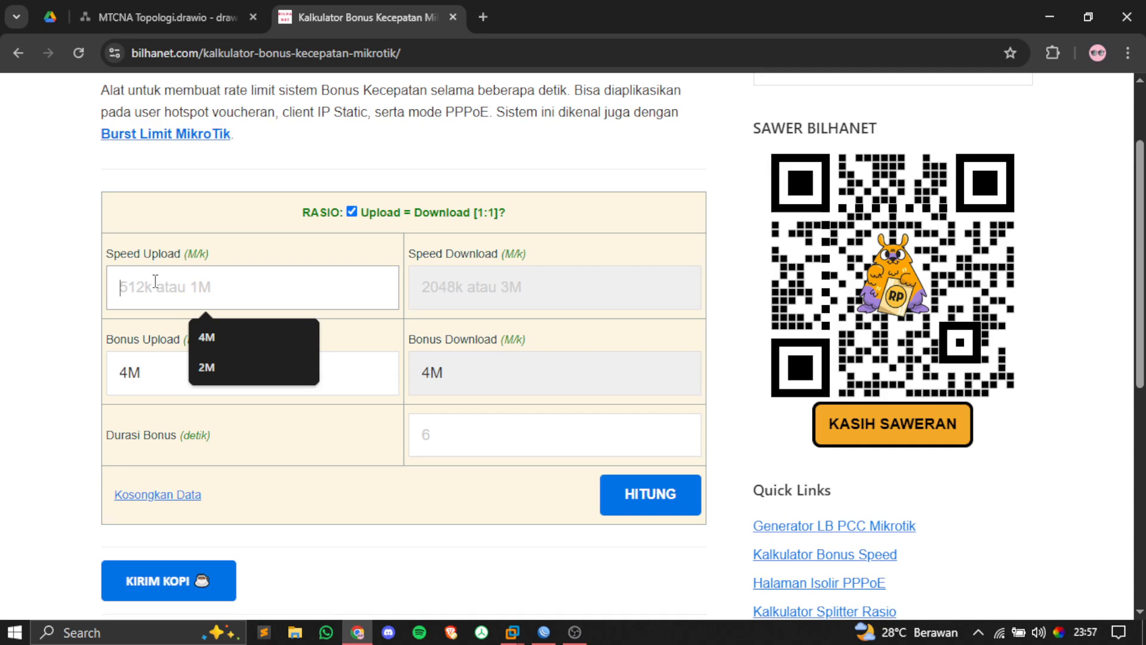
pyautogui.write('2M')
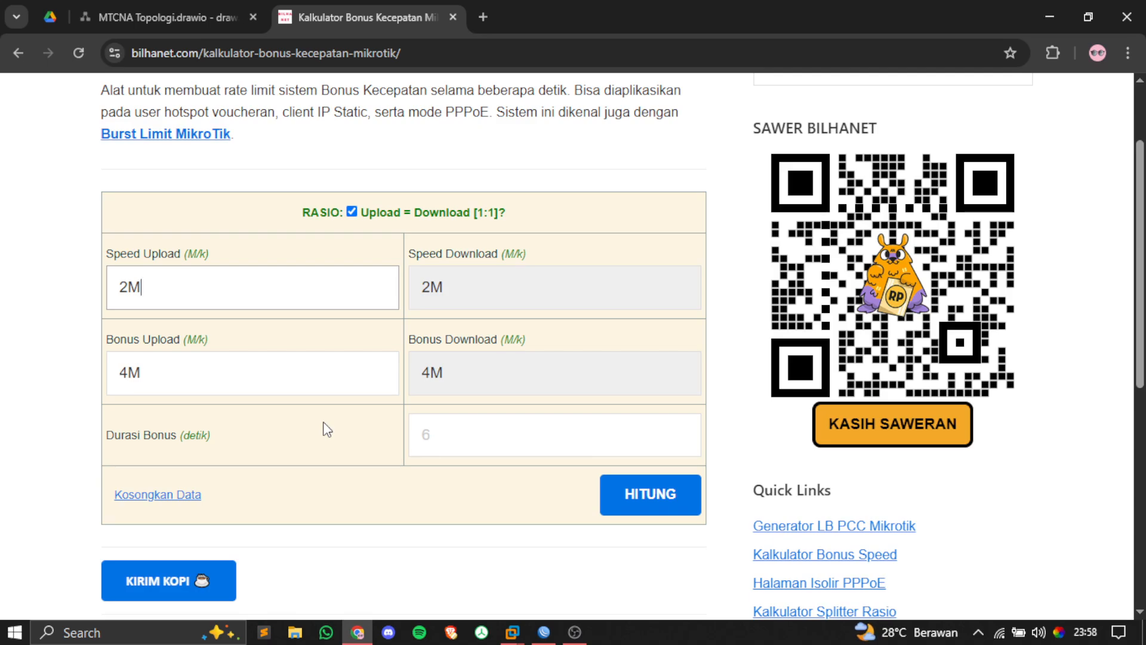
pyautogui.click(441, 443)
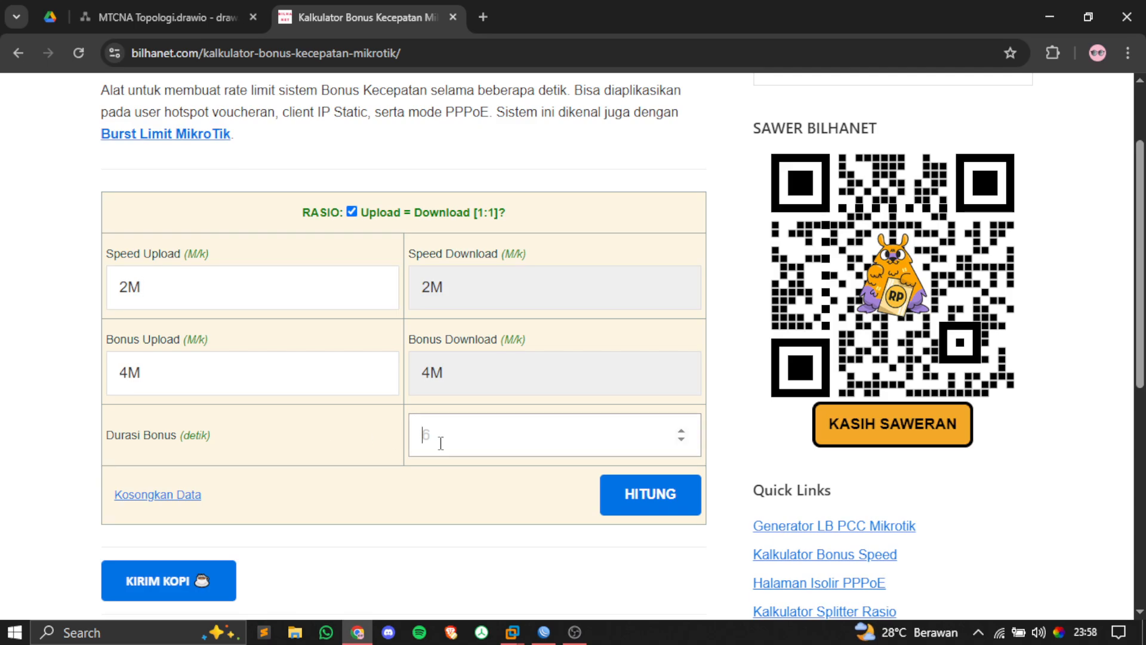
pyautogui.write('20')
pyautogui.click(653, 514)
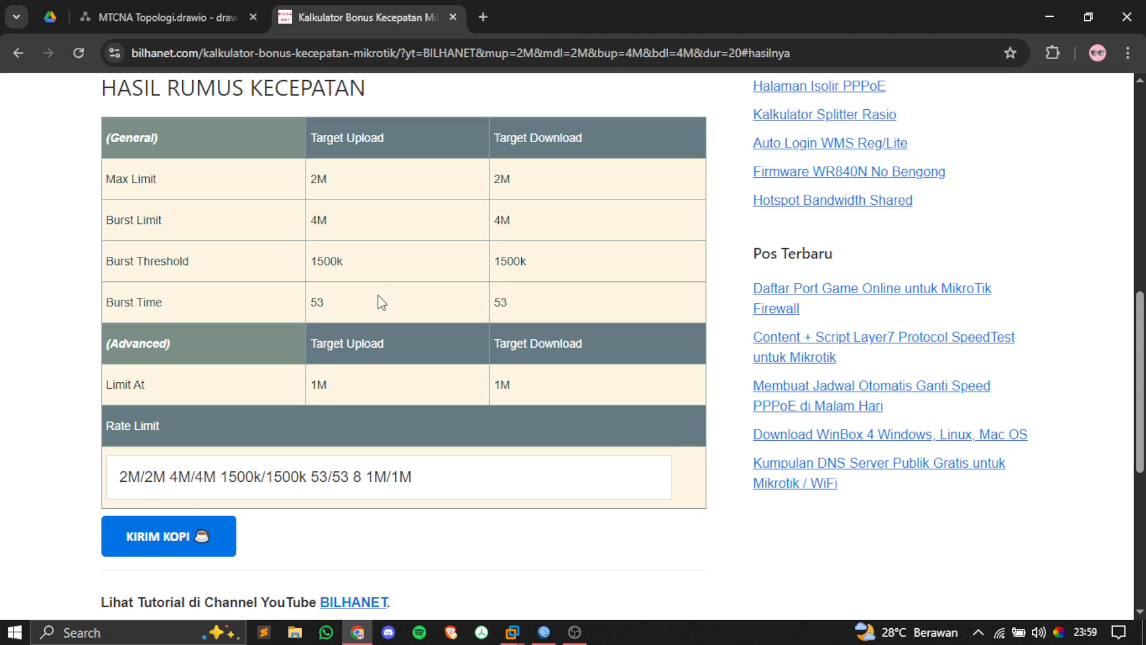
# Step: Switch to WinBox and list the existing simple queues in the terminal with "queue simple print"
pyautogui.click(544, 632)
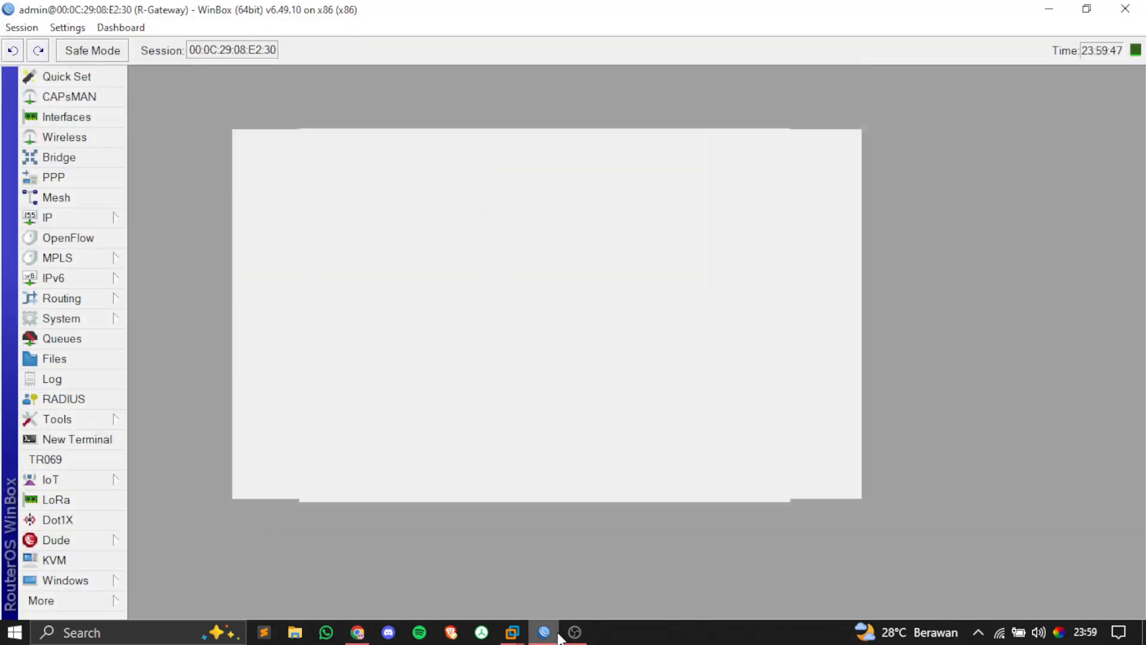
pyautogui.write('queq')
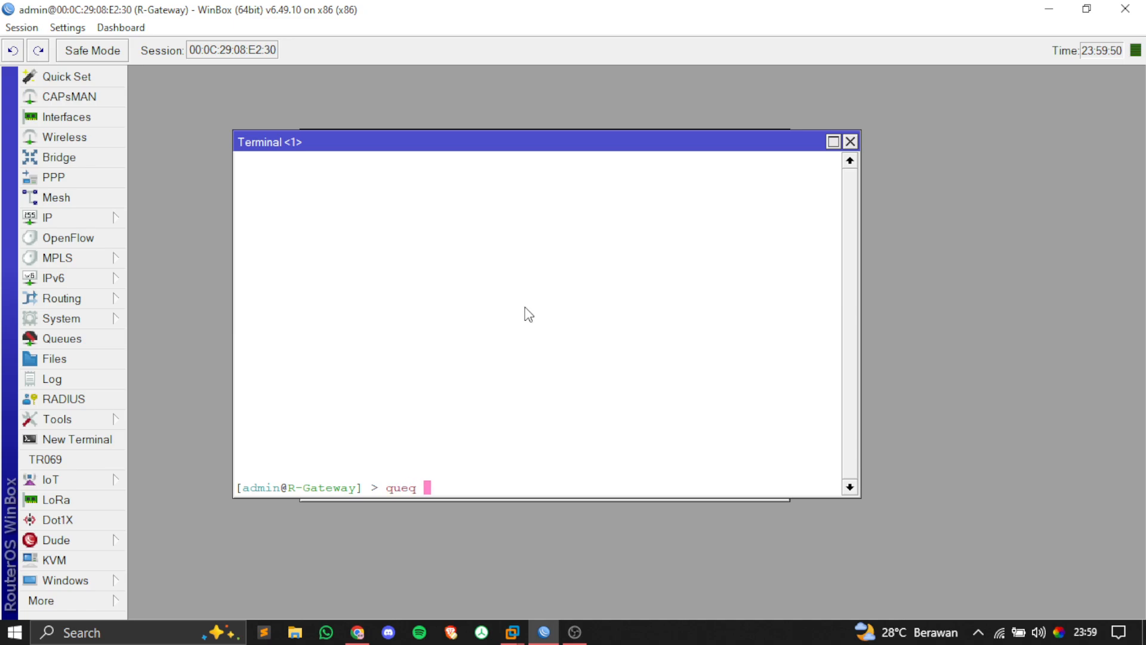
pyautogui.press('BackSpace')
pyautogui.write('ue su')
pyautogui.press('BackSpace')
pyautogui.write('i')
pyautogui.press('Tab')
pyautogui.write('p')
pyautogui.press('Tab')
pyautogui.press('Return')
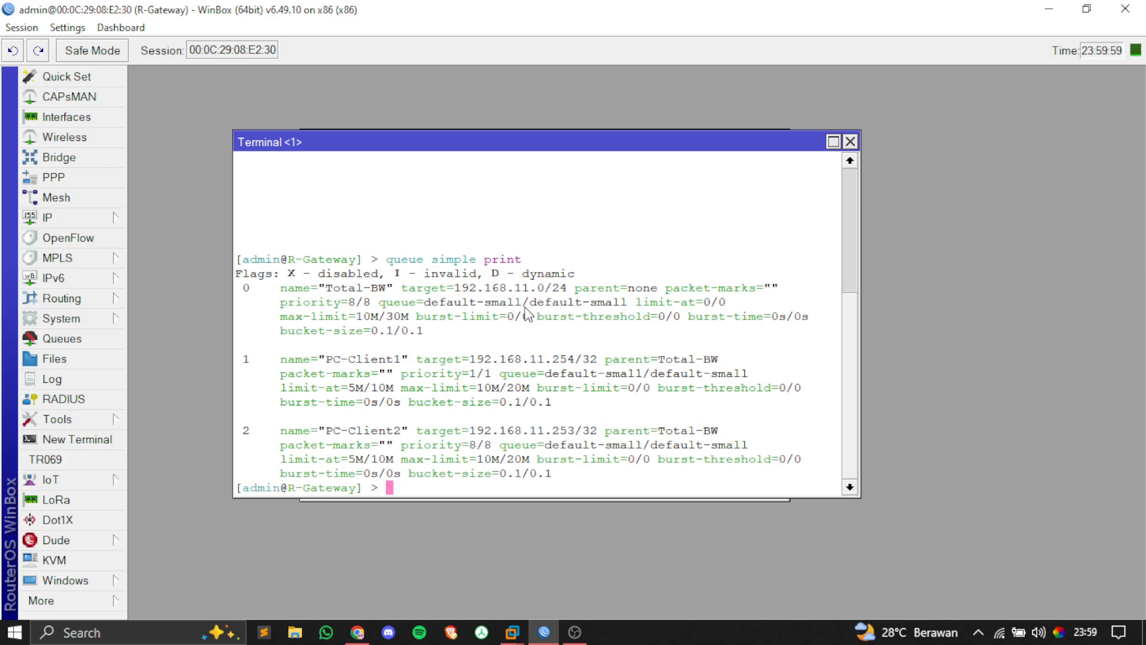
# Step: Remove simple queues 0, 1 and 2 with a single terminal command
pyautogui.write('queue ')
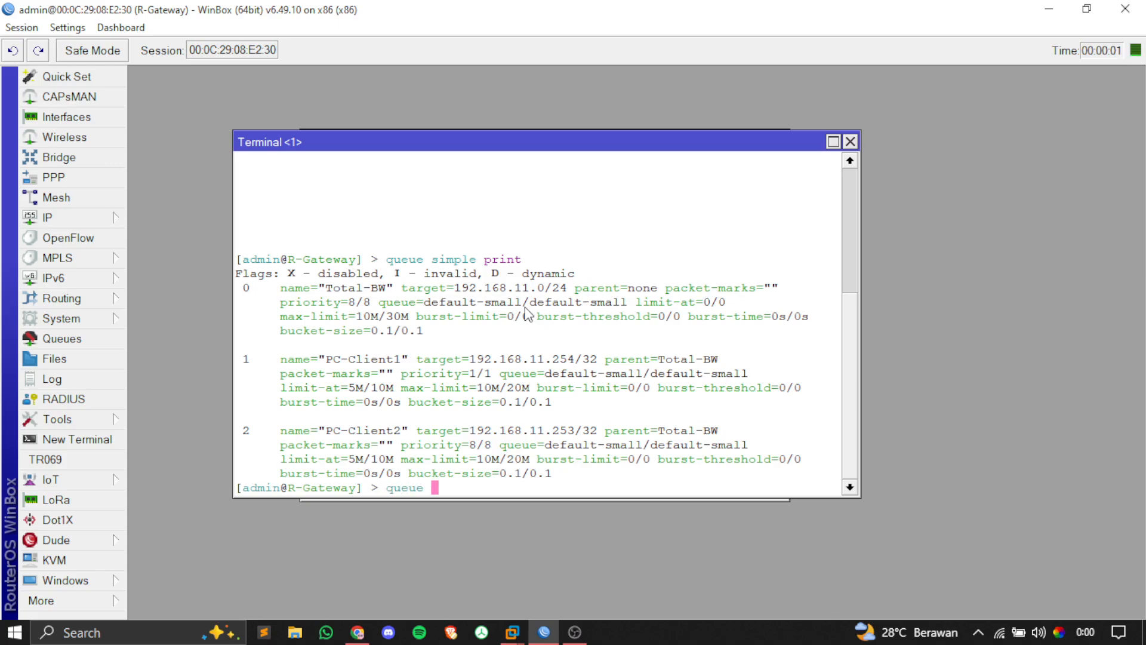
pyautogui.write('simple remove numbers=')
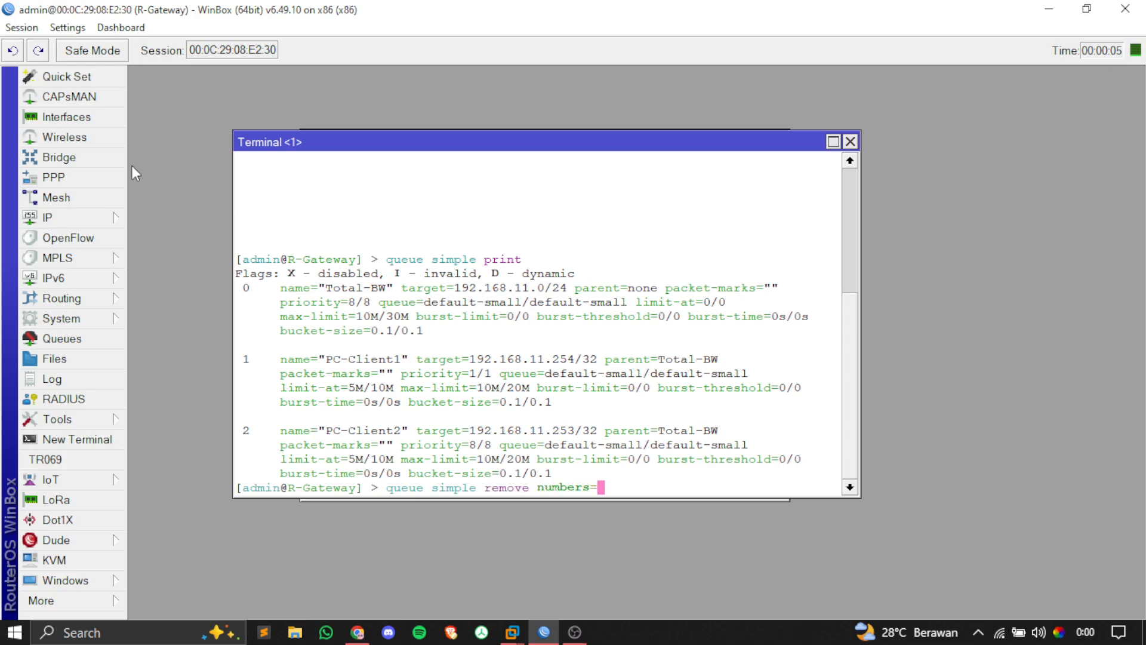
pyautogui.write('0,1,2')
pyautogui.press('Return')
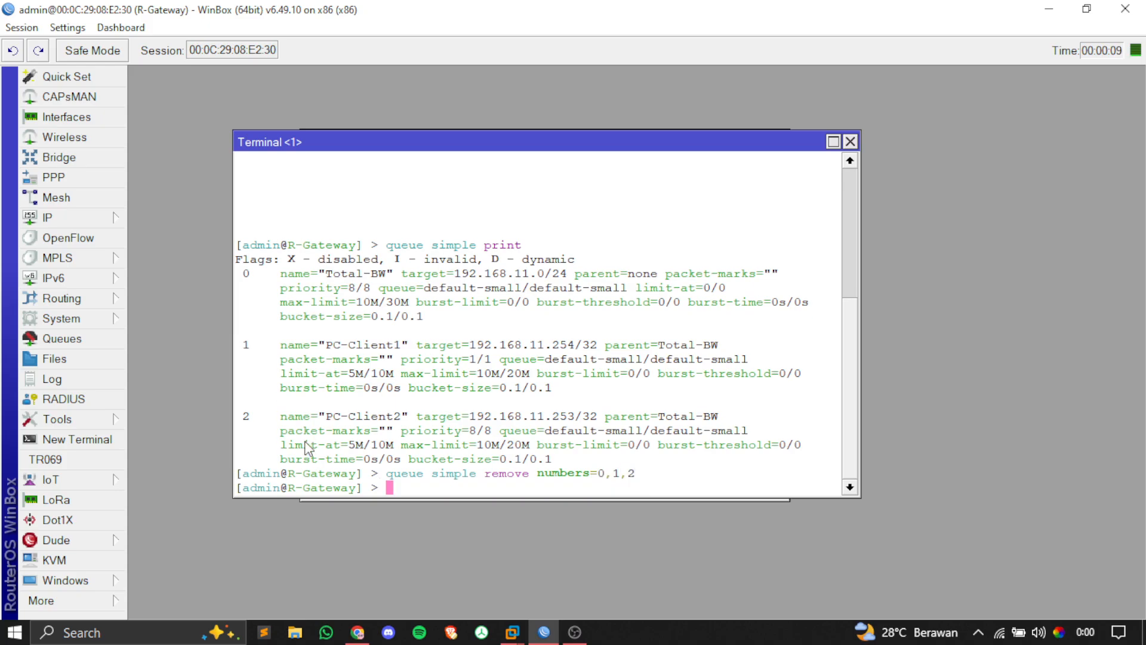
pyautogui.click(577, 635)
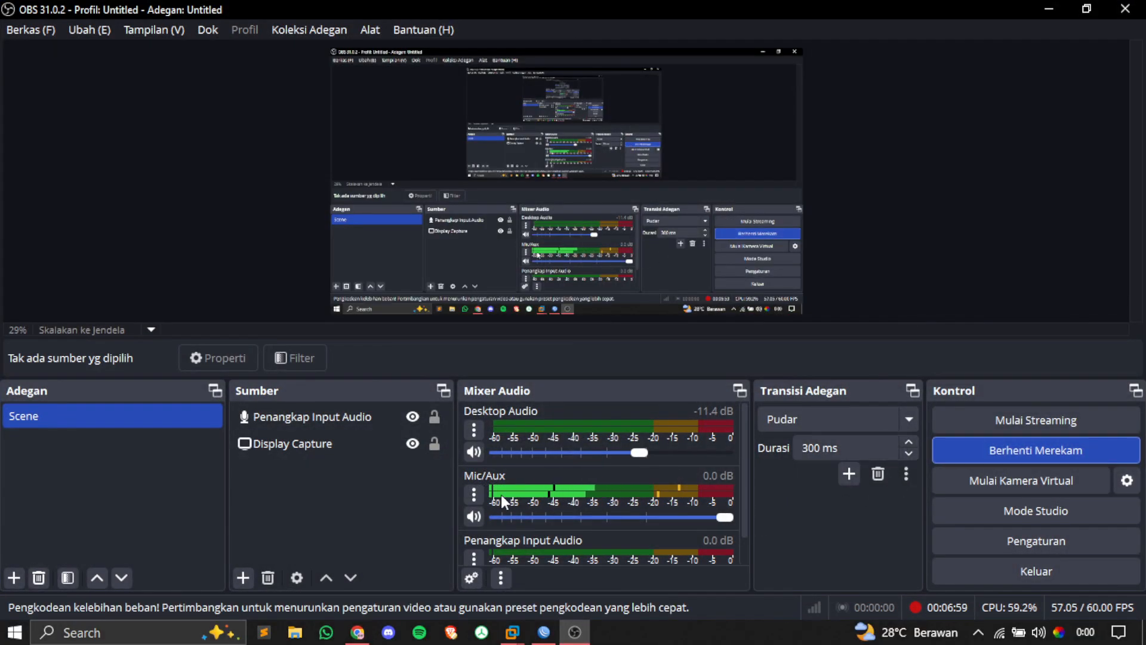
pyautogui.click(475, 516)
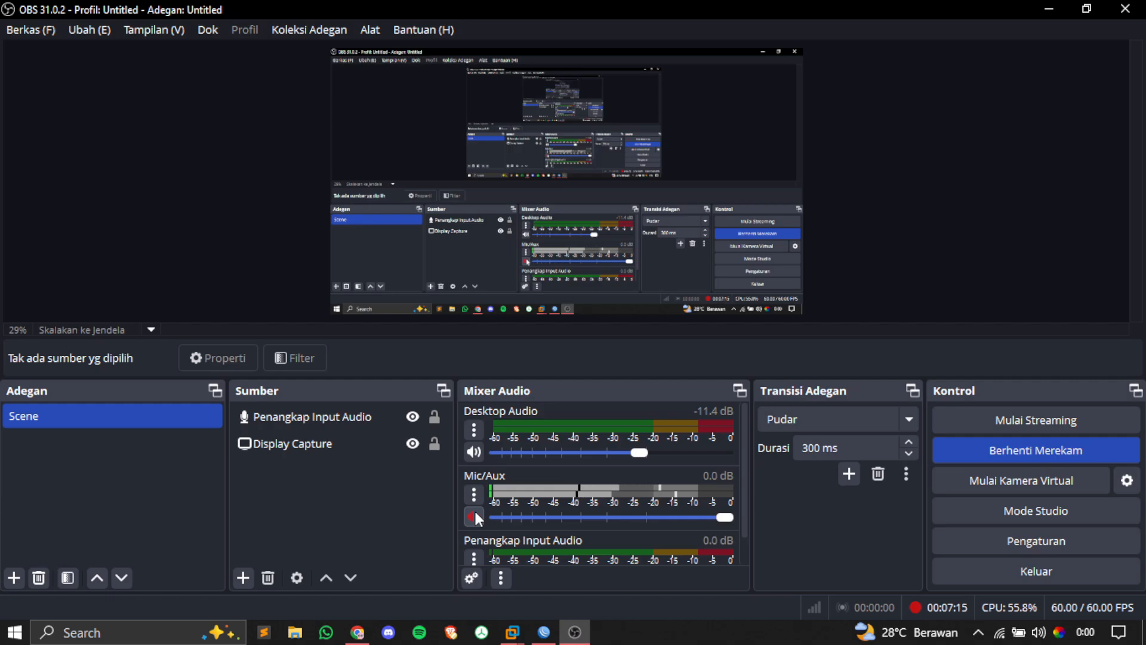
pyautogui.click(474, 514)
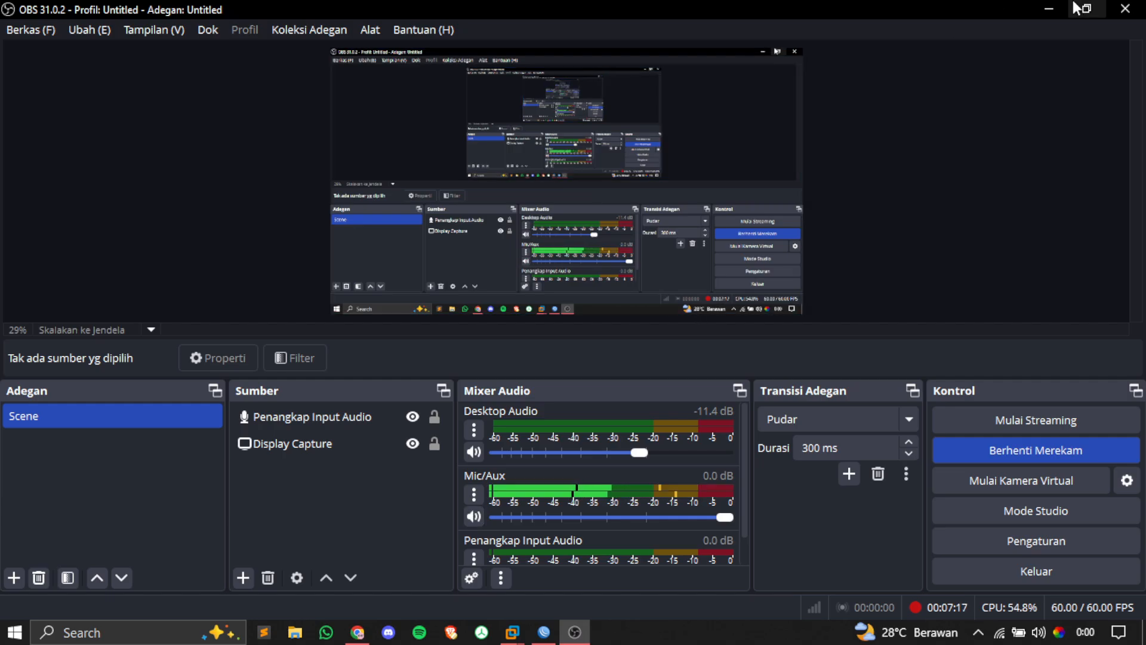
pyautogui.hotkey('alt', 'Tab')
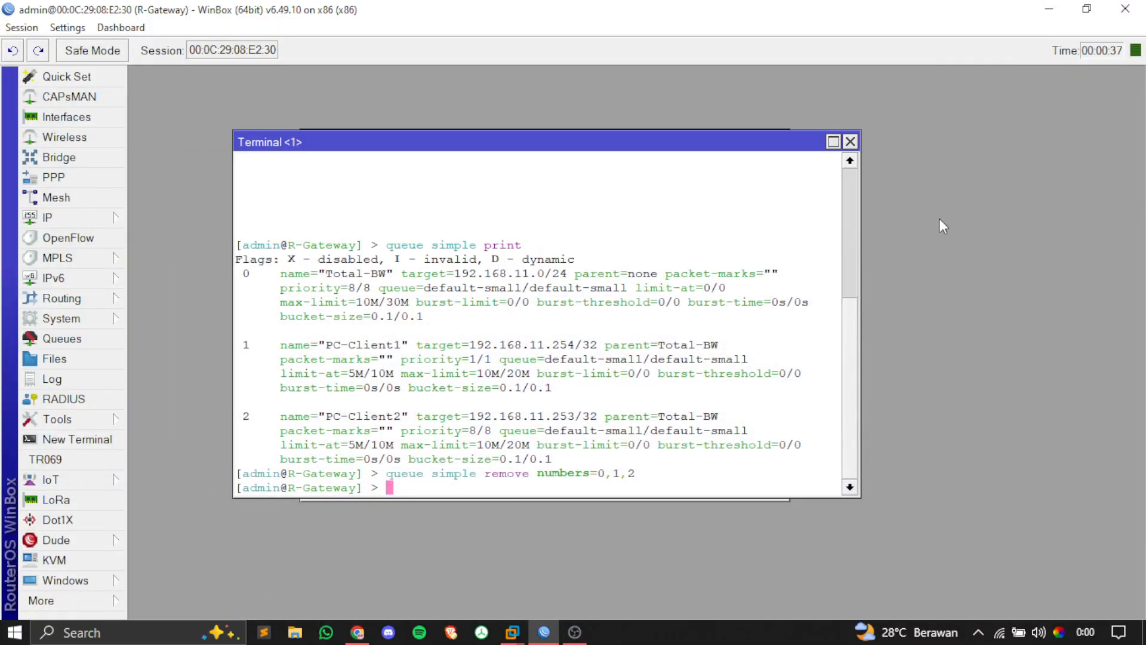
# Step: Print the simple queue list again to check the removal of the old queues
pyautogui.write('queue simple print')
pyautogui.press('Return')
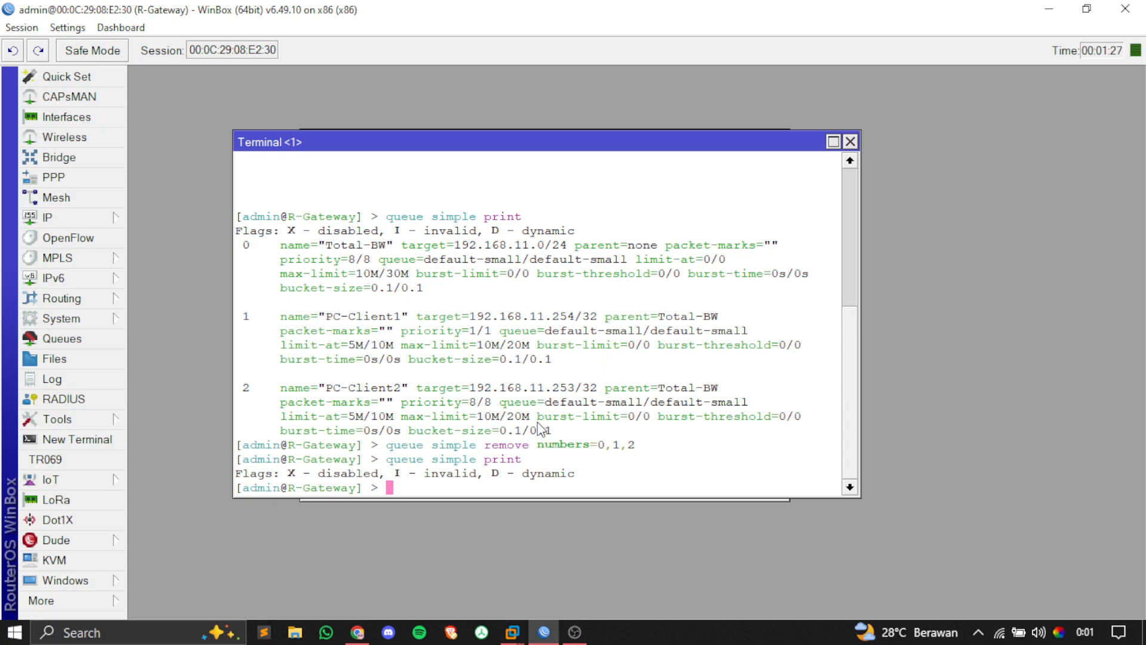
pyautogui.press('Return')
# Step: Add a simple queue in the terminal named Total-BW with target 192.168.11.0/24 and max-limit 4M/4M
pyautogui.write('queue ims')
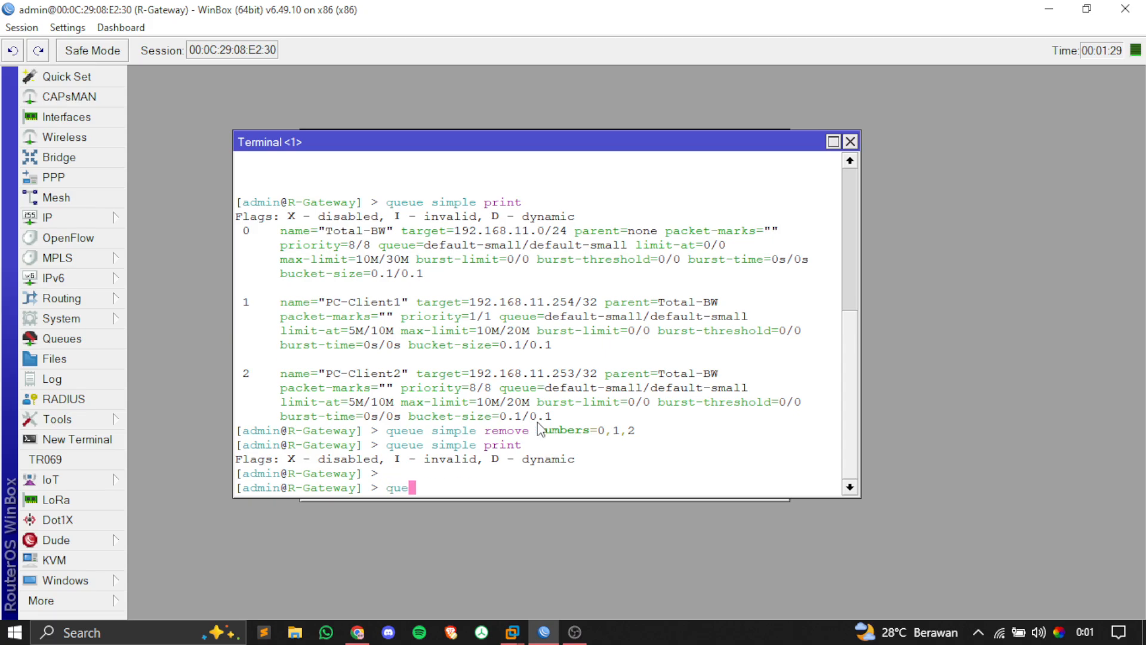
pyautogui.press('BackSpace')
pyautogui.press('BackSpace')
pyautogui.press('BackSpace')
pyautogui.write('simple add n')
pyautogui.press('Tab')
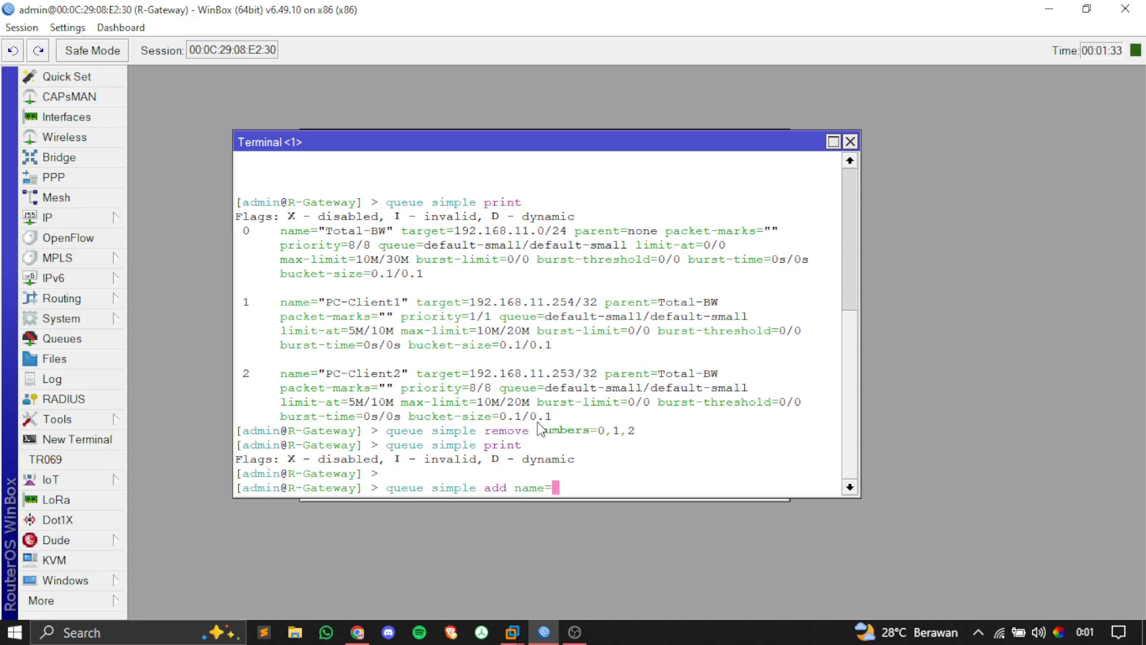
pyautogui.write('Total-BW ad')
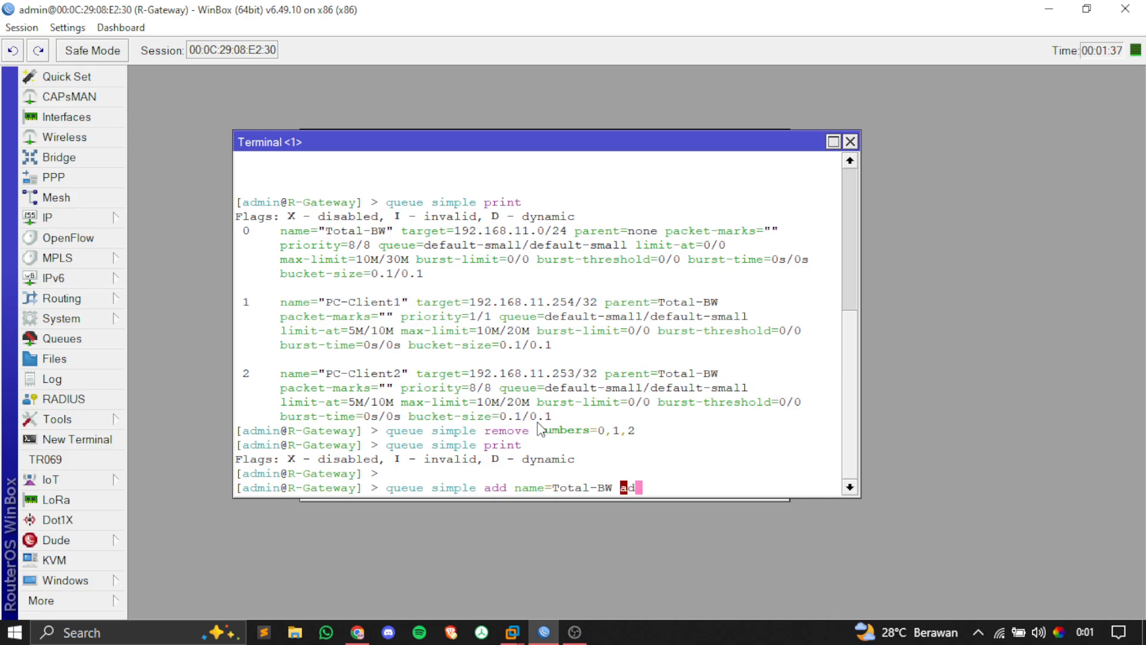
pyautogui.press('BackSpace')
pyautogui.press('BackSpace')
pyautogui.write('target=192')
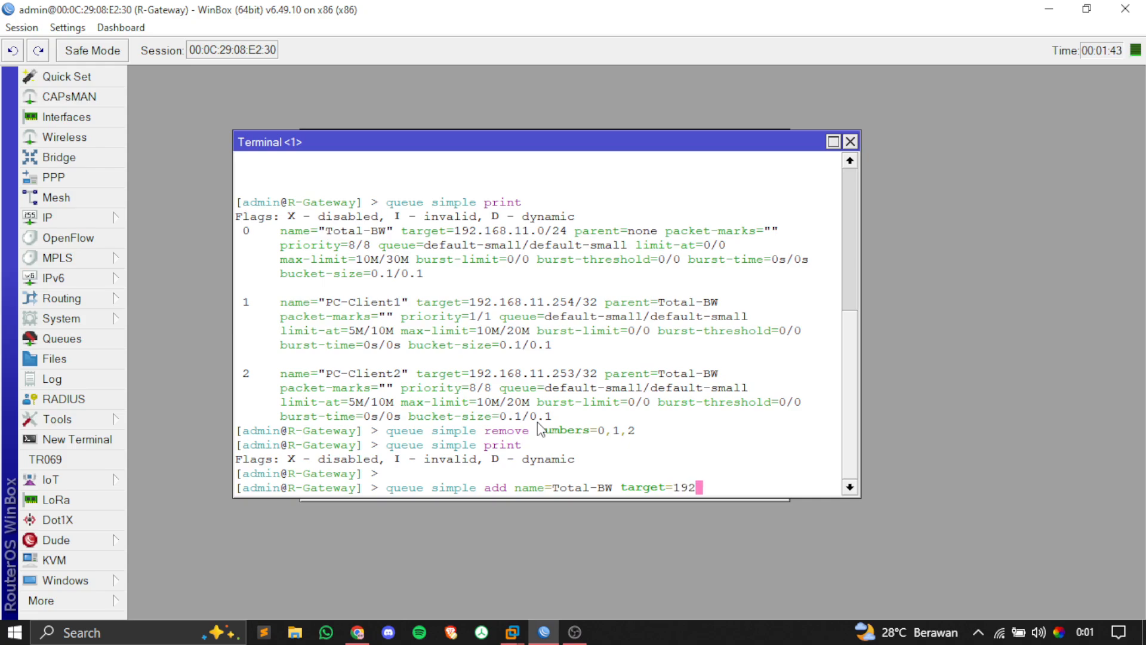
pyautogui.write('.168.11.0/24')
pyautogui.hotkey('ctrl', 'l')
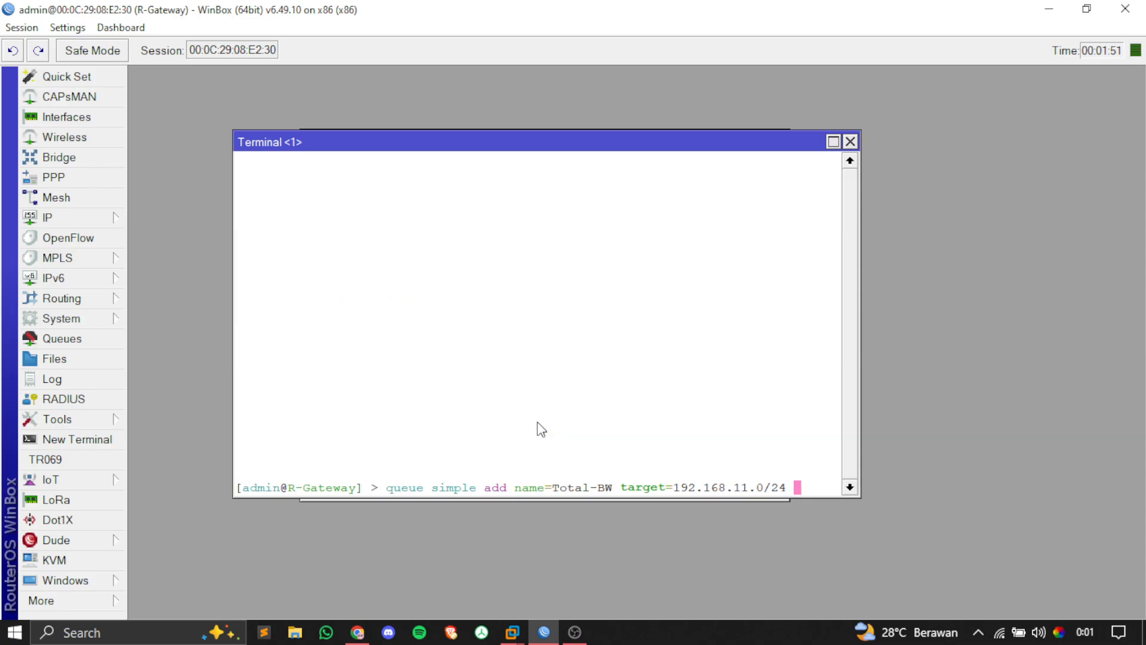
pyautogui.write('max-limit=')
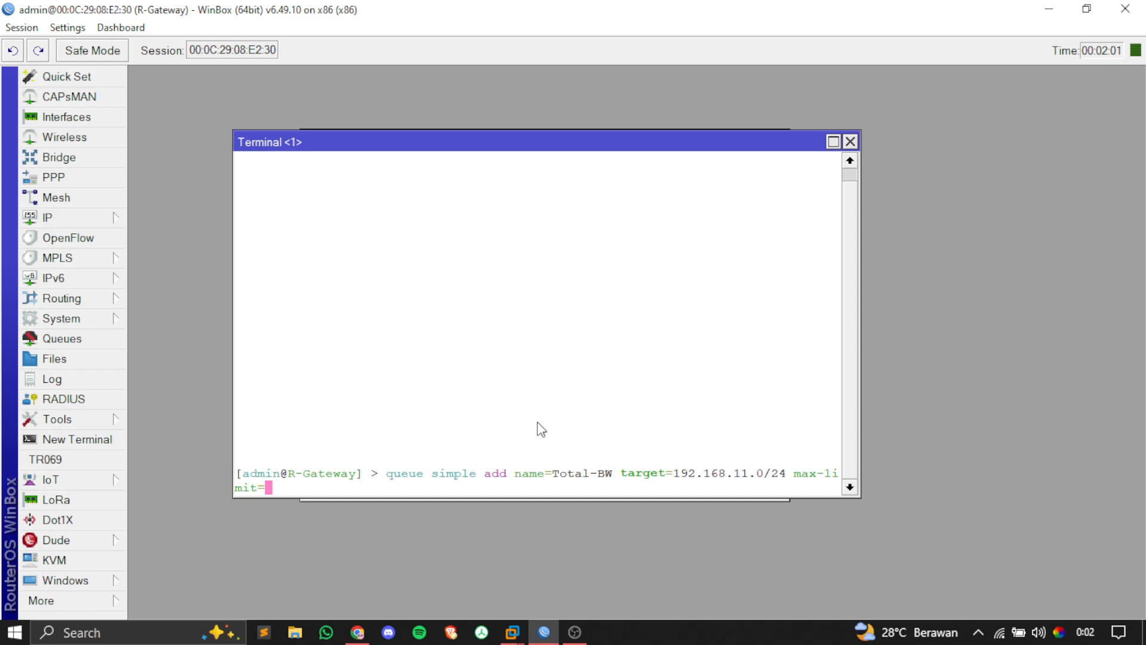
pyautogui.write('4M/4M')
pyautogui.press('Return')
# Step: Print the simple queues to review the settings of the Total-BW queue
pyautogui.press('Return')
pyautogui.write('queue simple print')
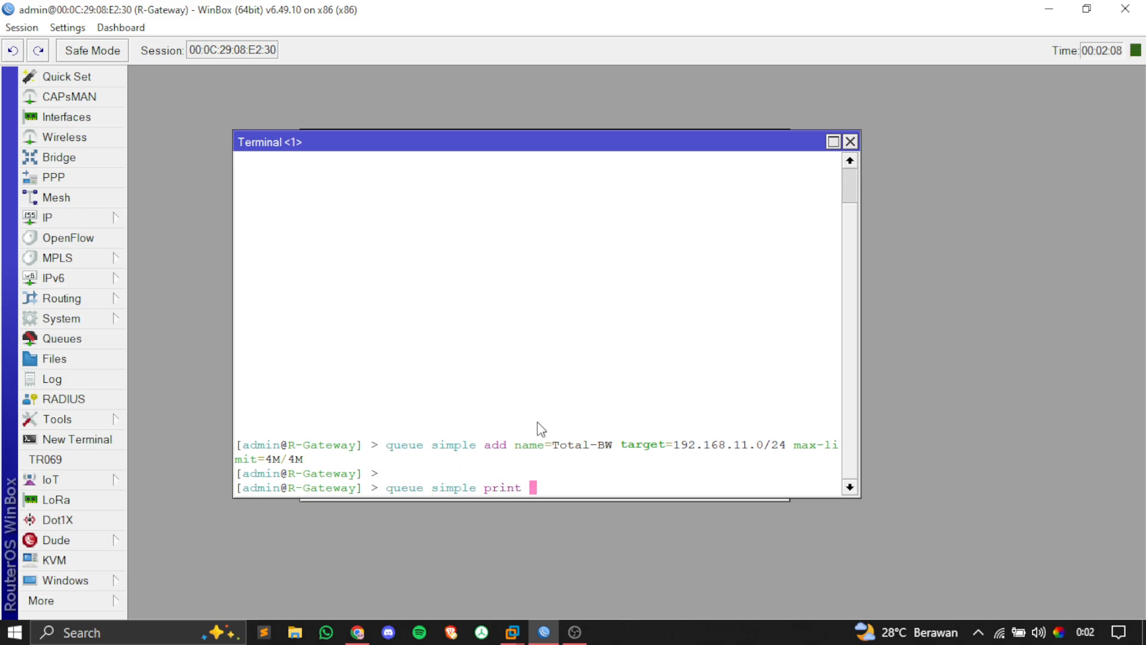
pyautogui.press('Return')
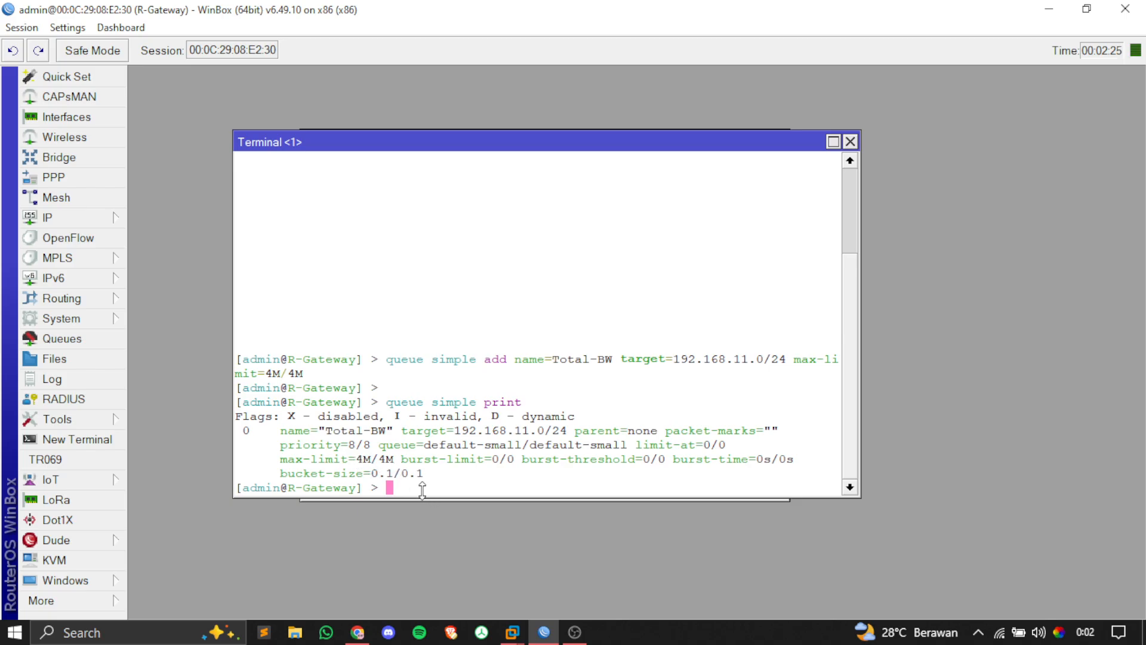
pyautogui.press('Return')
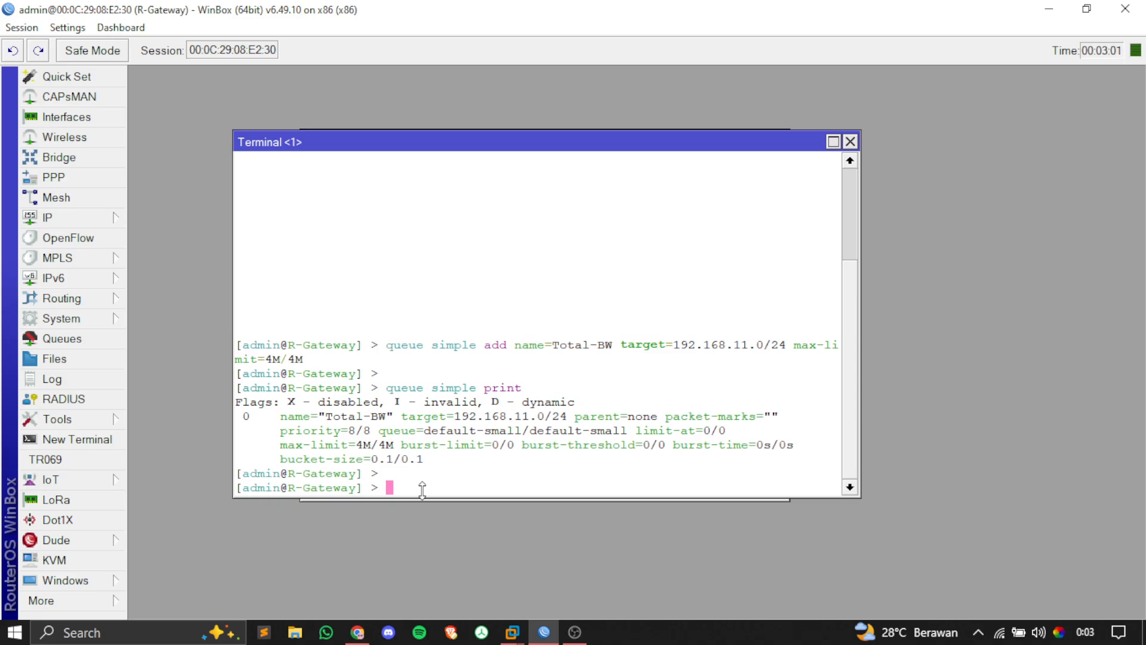
pyautogui.press('Return')
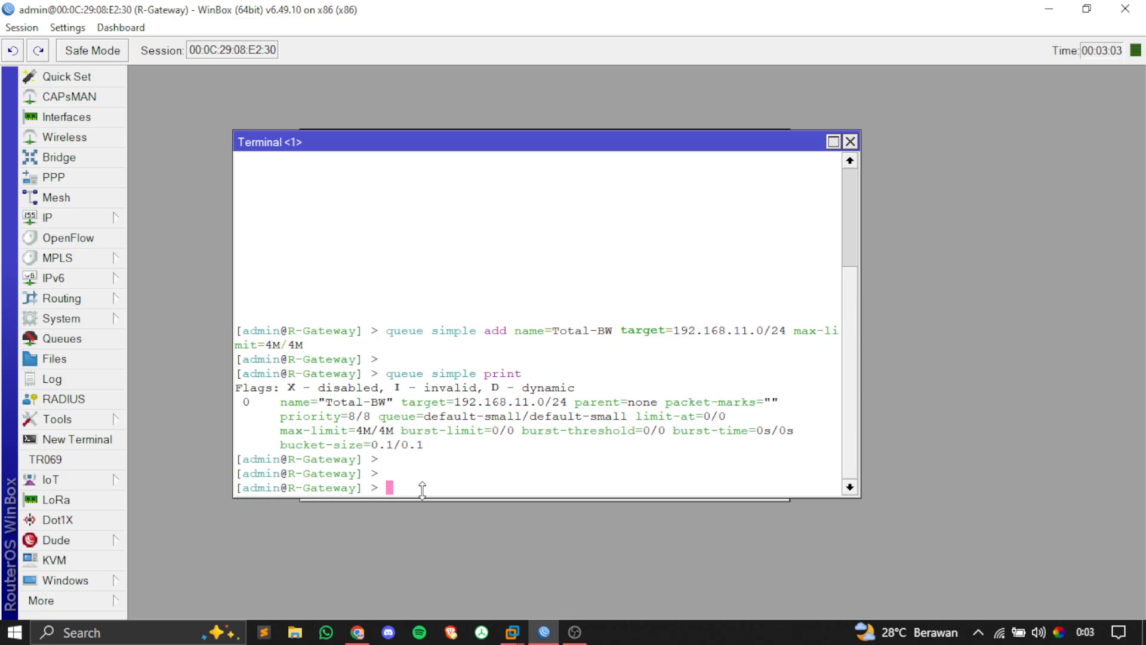
# Step: Begin a terminal command adding a simple queue named PC-Client1 with target 192.168.11.254 and the calculator's max-limit of 2M/2M
pyautogui.write('queue simple add name=')
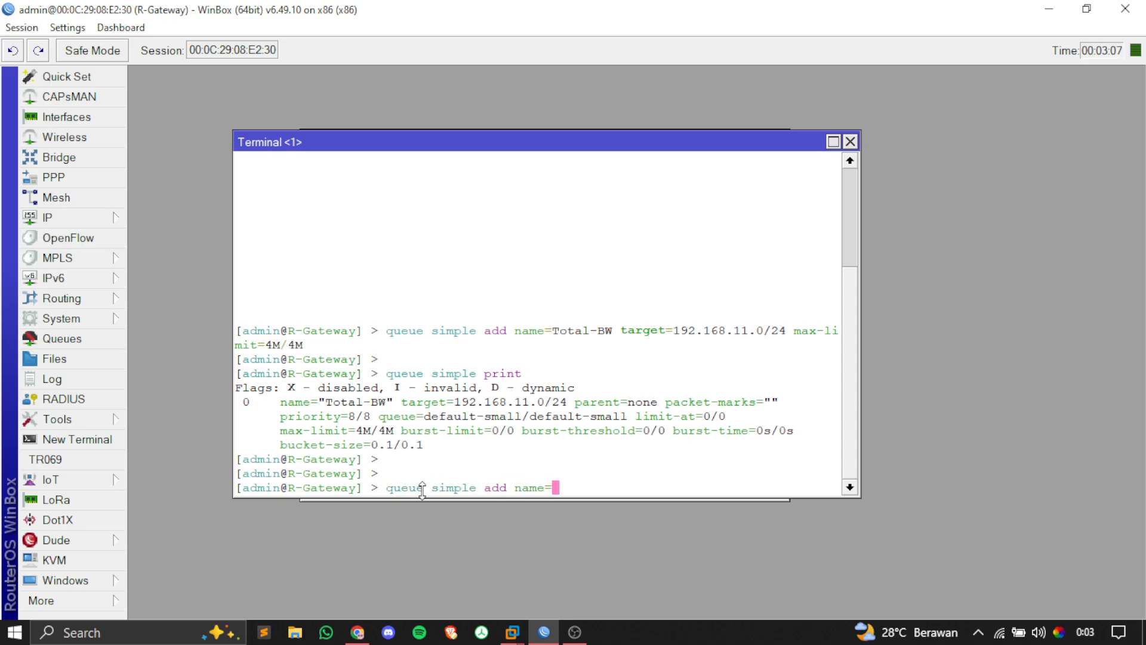
pyautogui.write('PC-Client1 ')
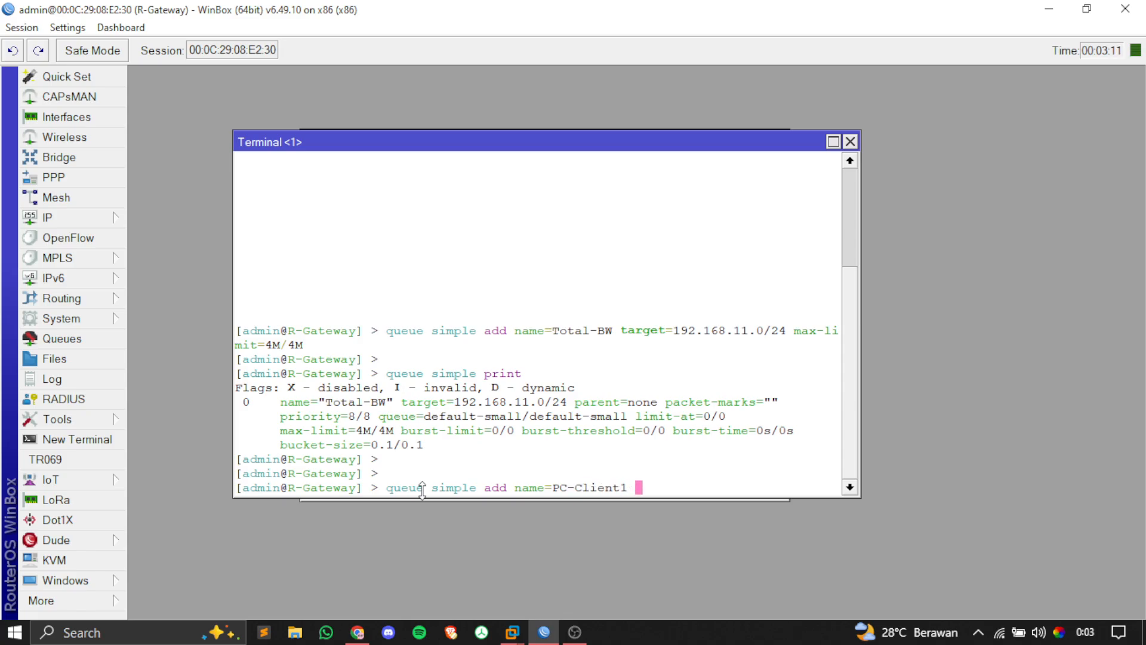
pyautogui.write('target=192.168.11.')
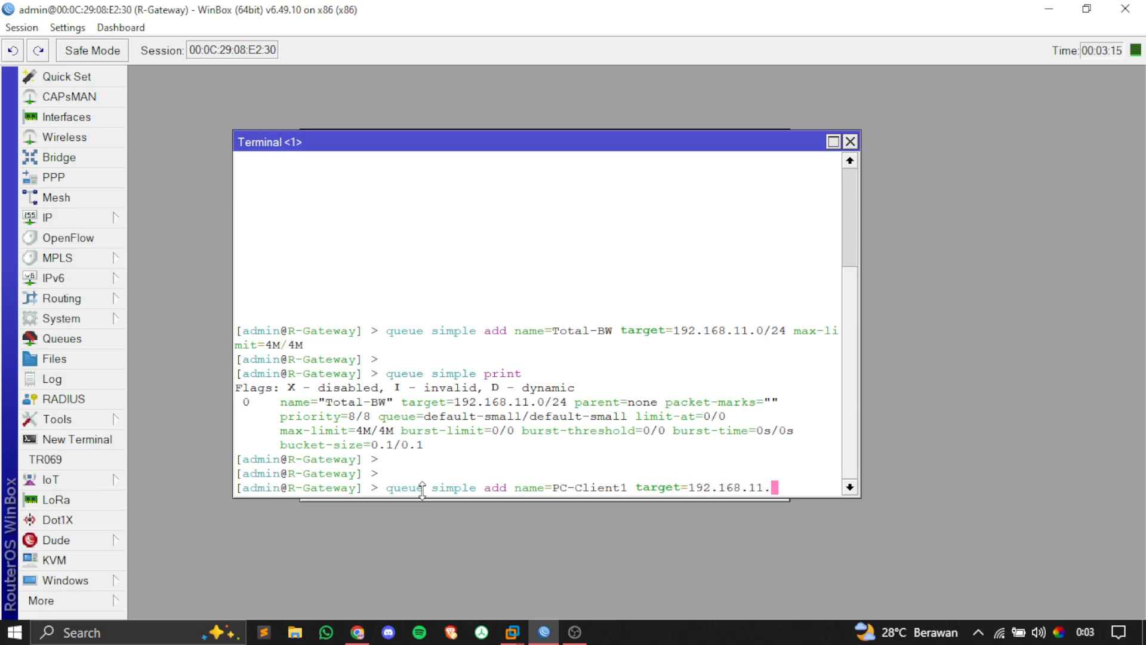
pyautogui.write('254 max-limit=')
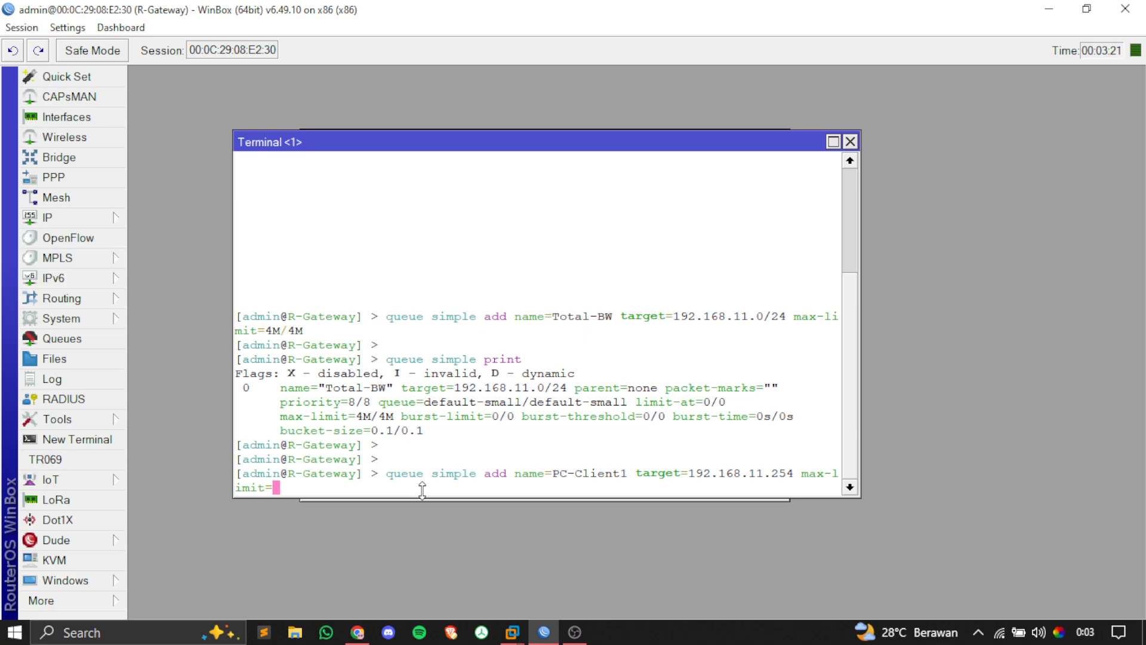
pyautogui.click(351, 642)
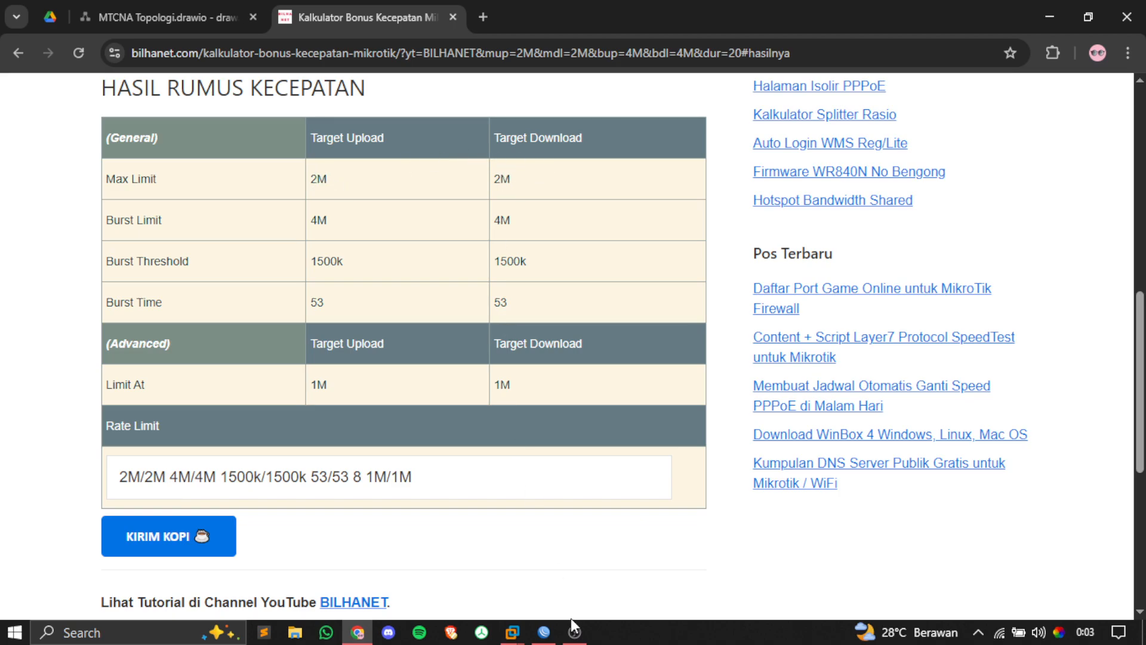
pyautogui.click(544, 632)
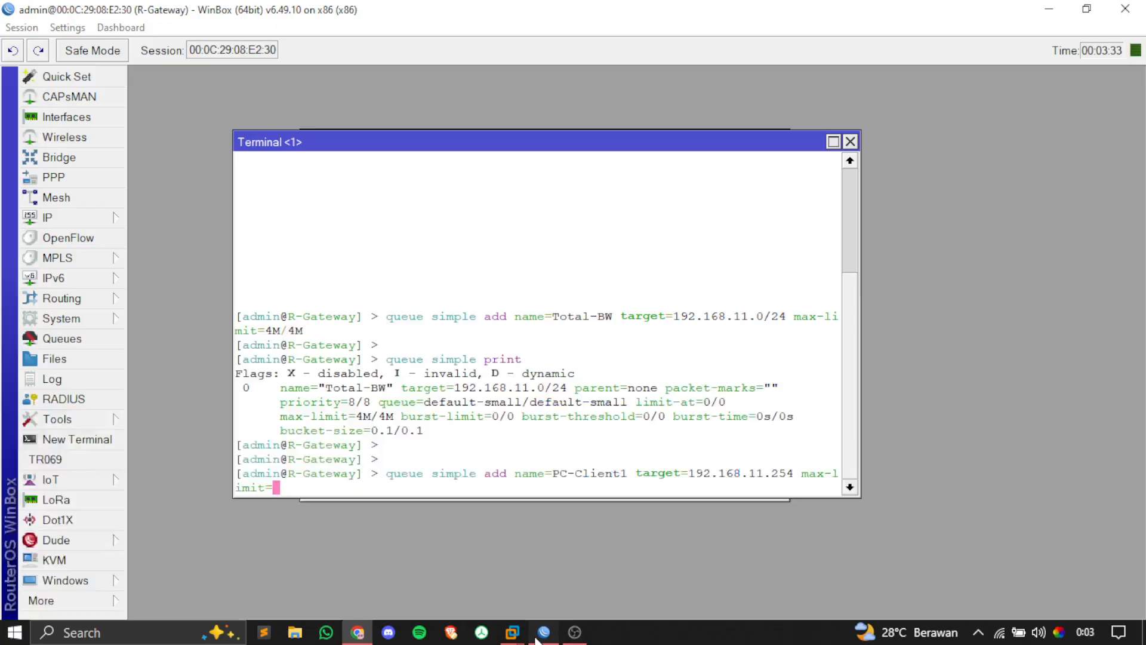
pyautogui.write('2')
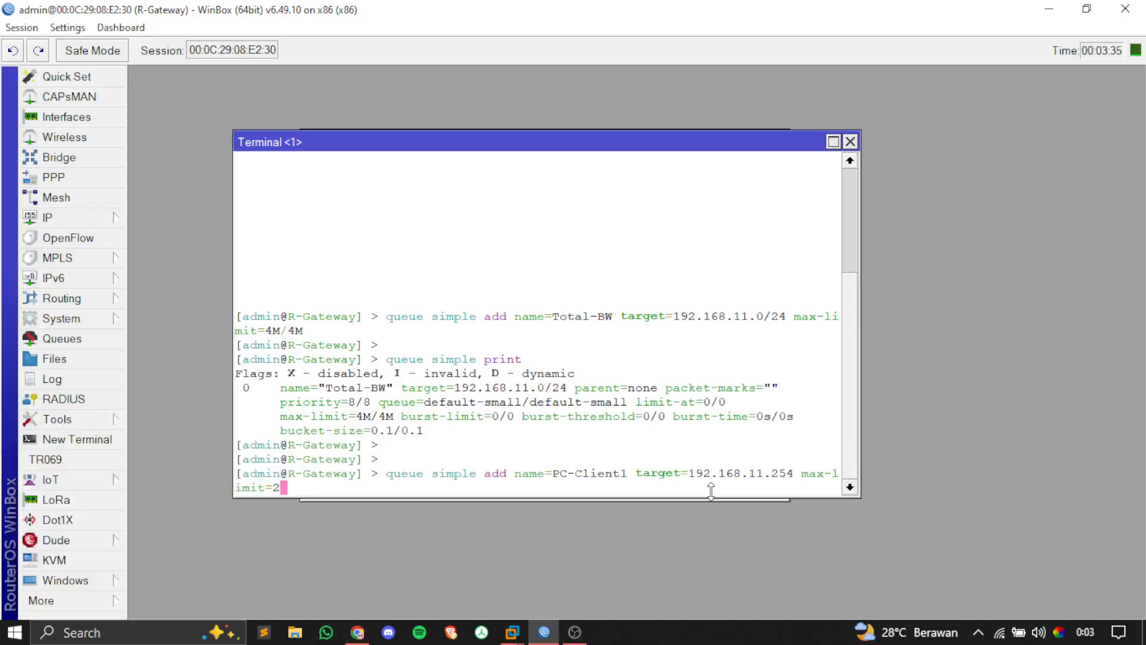
pyautogui.write('M/2M')
# Step: Extend the PC-Client1 queue command with limit-at 1M/1M and burst-limit 4M/4M from the calculator results
pyautogui.write('limit-at=')
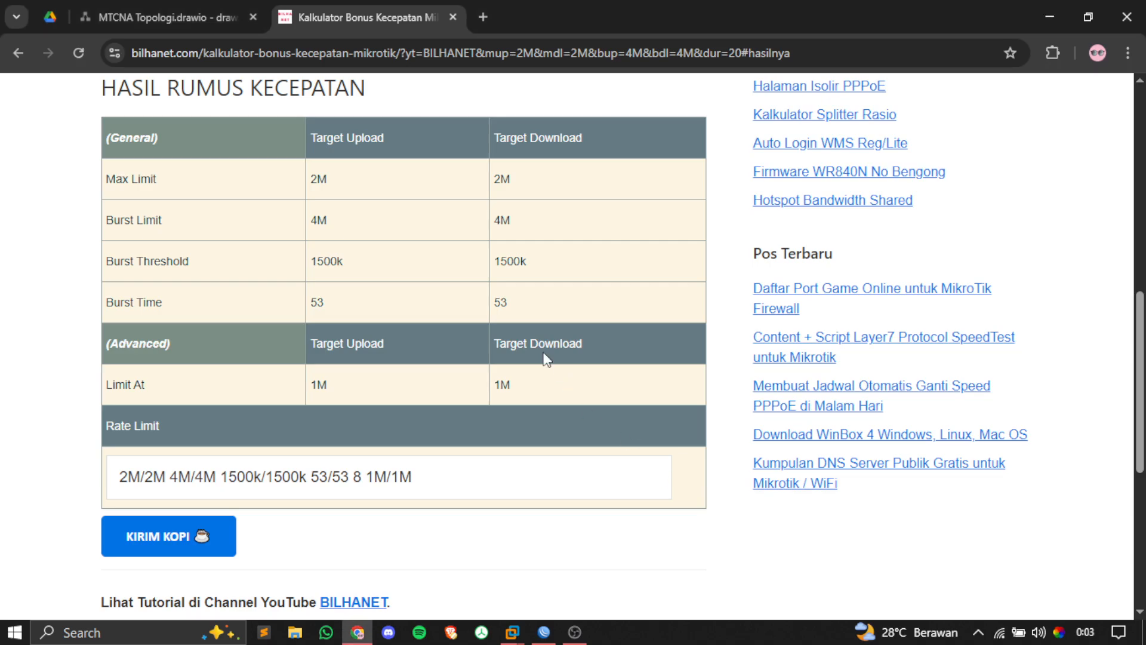
pyautogui.hotkey('alt', 'Tab')
pyautogui.hotkey('alt', 'Tab')
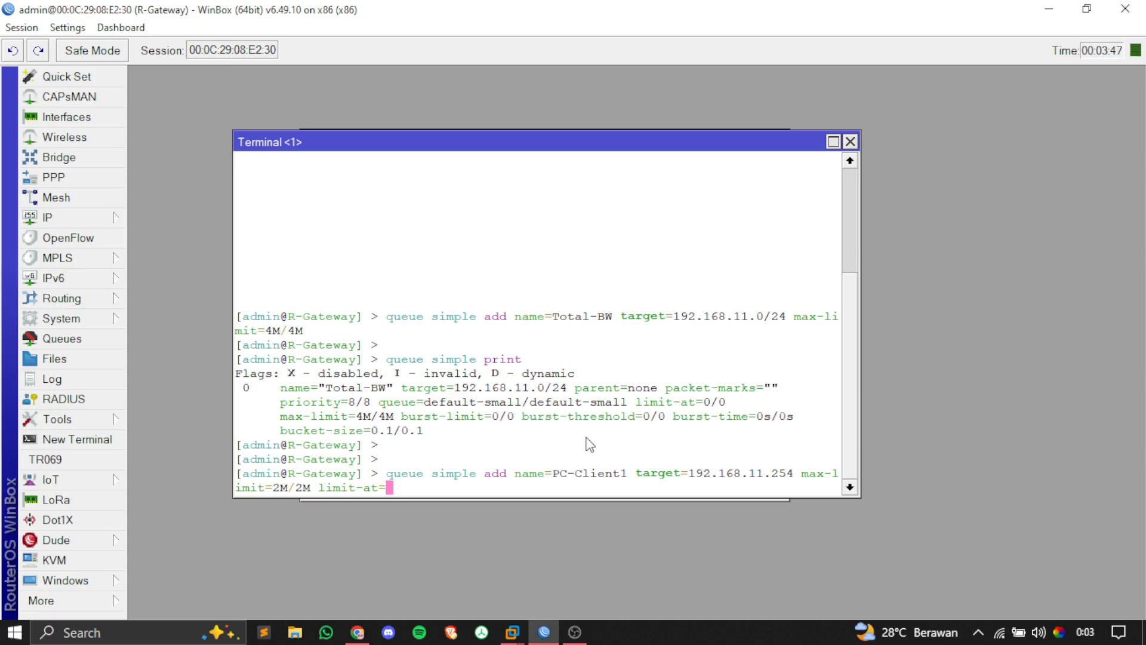
pyautogui.write('1M/1M but')
pyautogui.press('BackSpace')
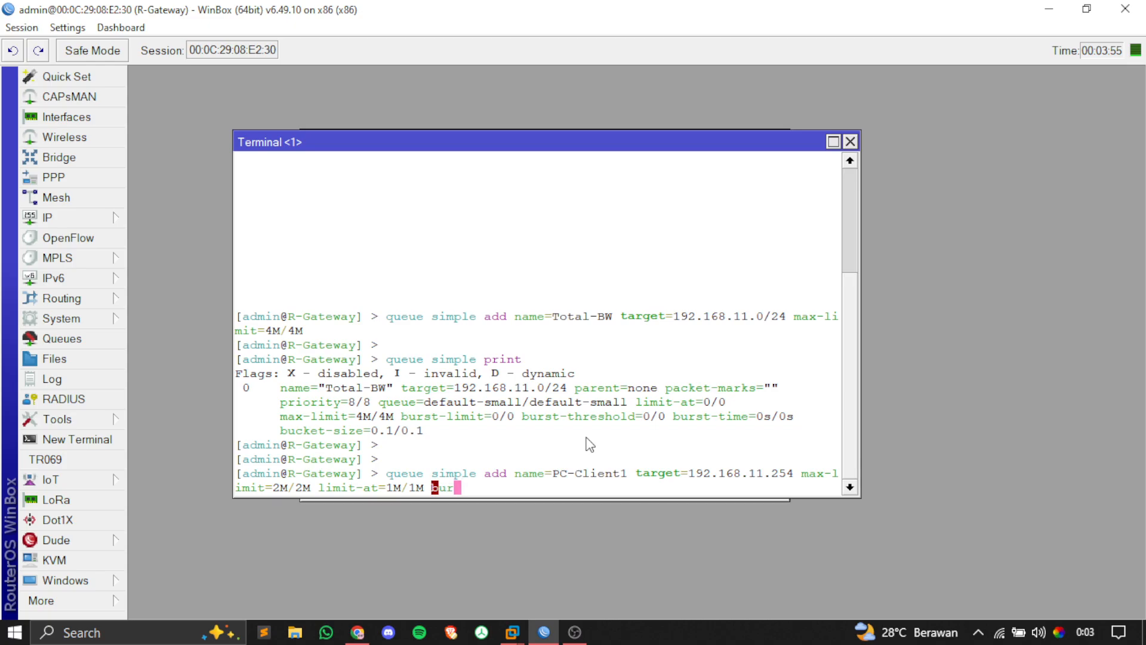
pyautogui.press('Tab')
pyautogui.write('li')
pyautogui.press('Tab')
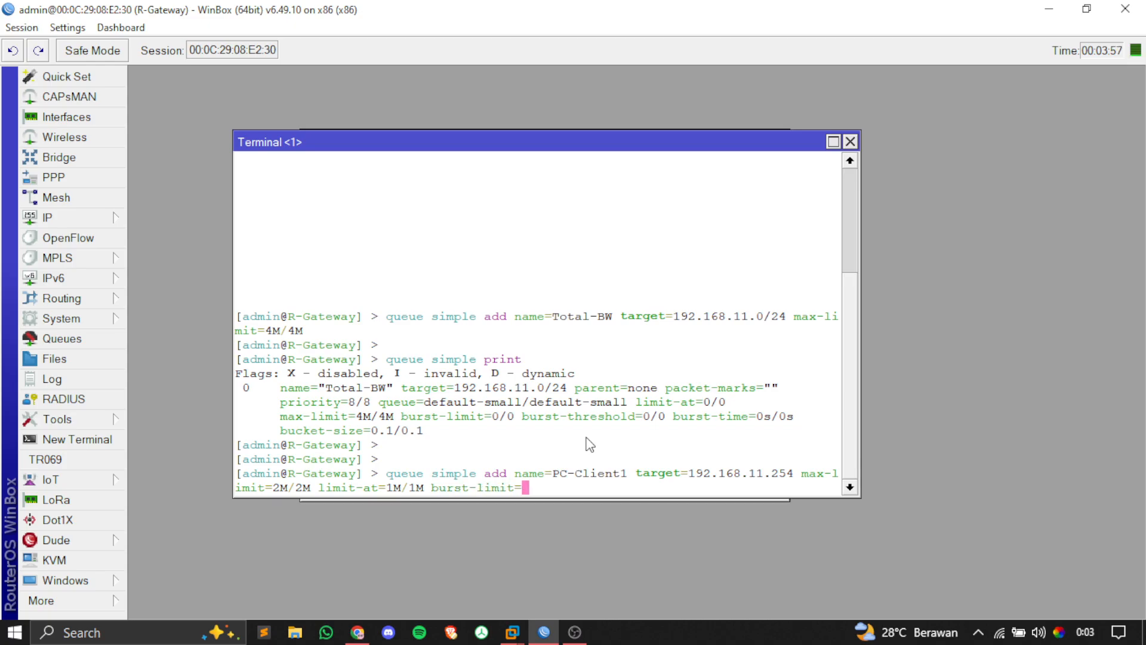
pyautogui.hotkey('alt', 'Tab')
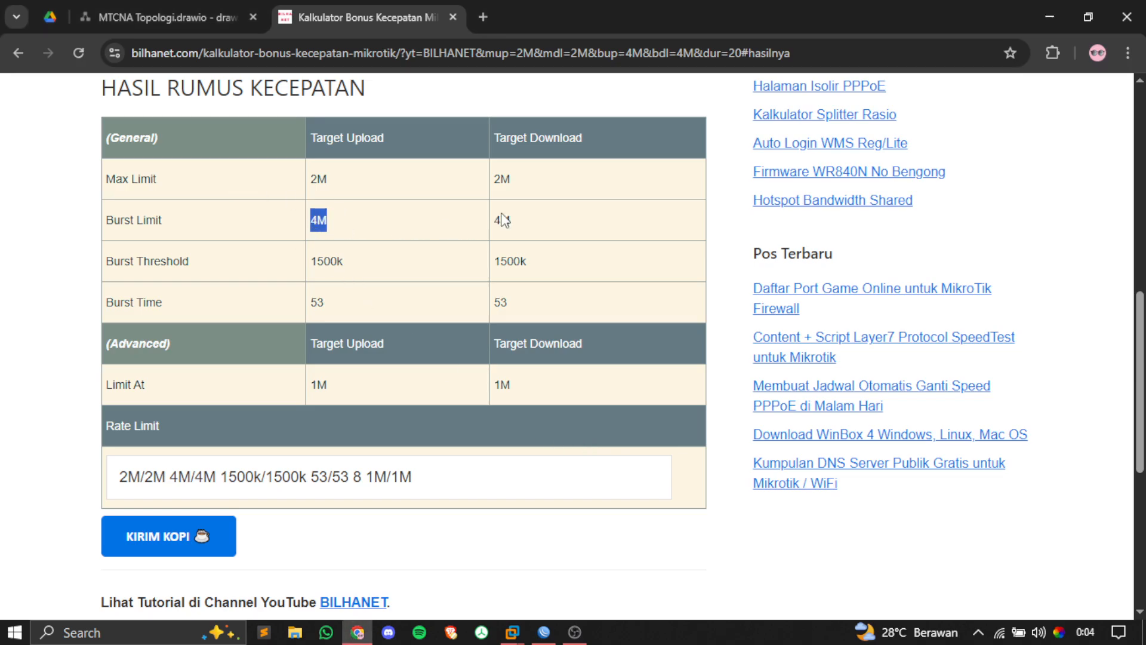
pyautogui.click(539, 221)
pyautogui.hotkey('alt', 'Tab')
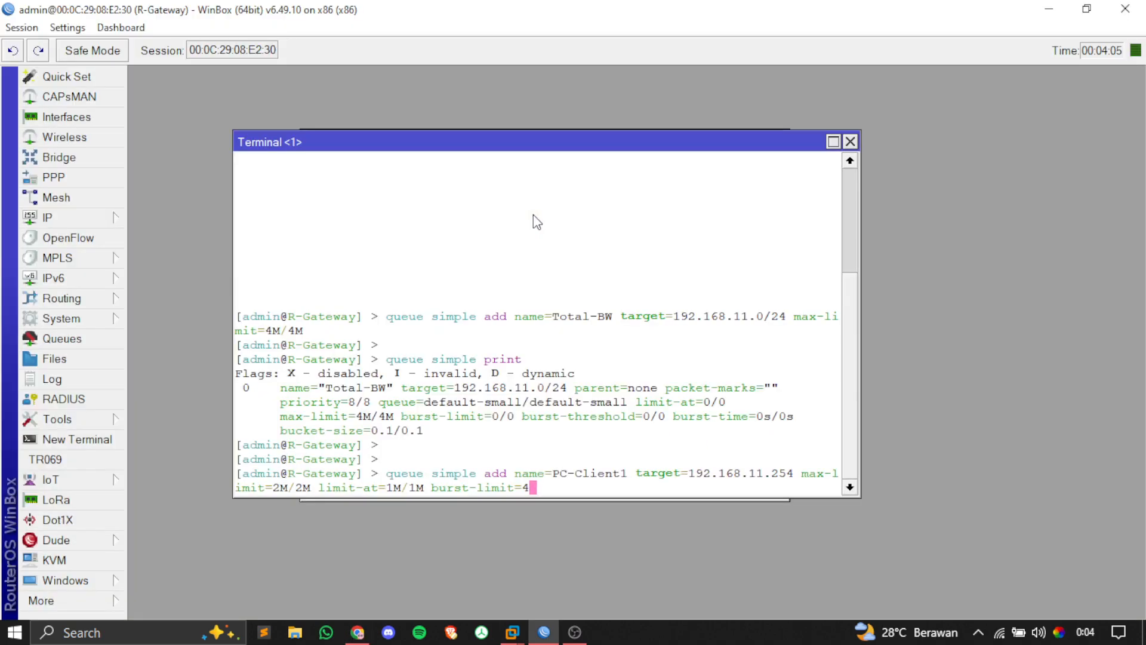
pyautogui.write('4M/4M')
# Step: Look up the burst threshold in the calculator results and add burst-threshold 1500k/1500k to the PC-Client1 command
pyautogui.hotkey('alt', 'Tab')
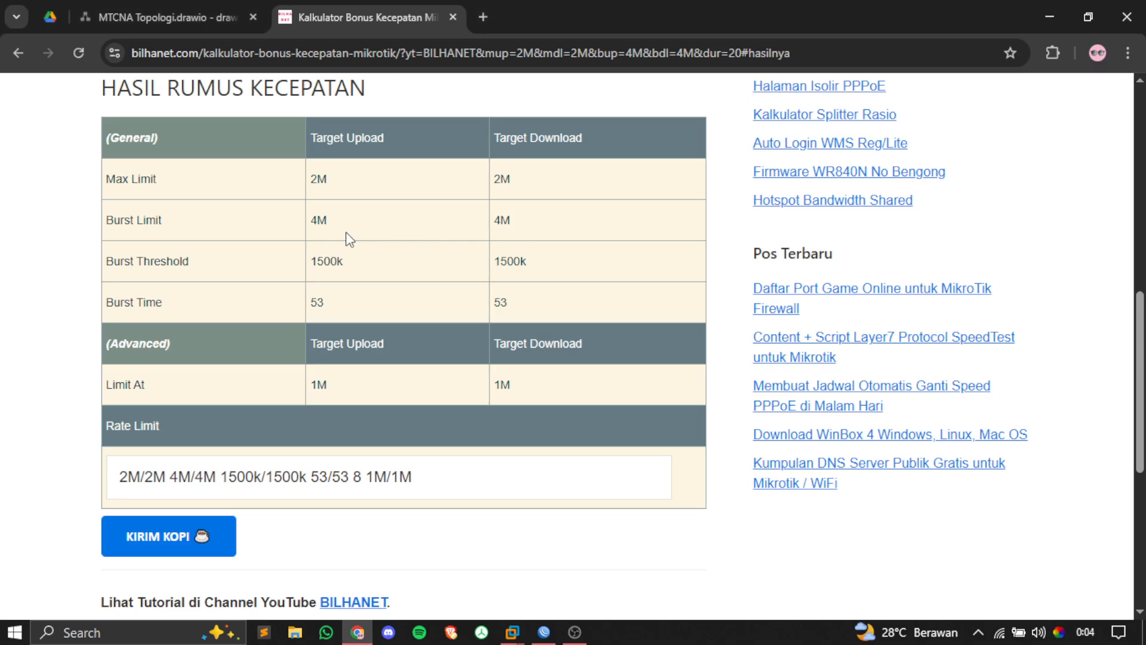
pyautogui.hotkey('alt', 'Tab')
pyautogui.write('burst-t')
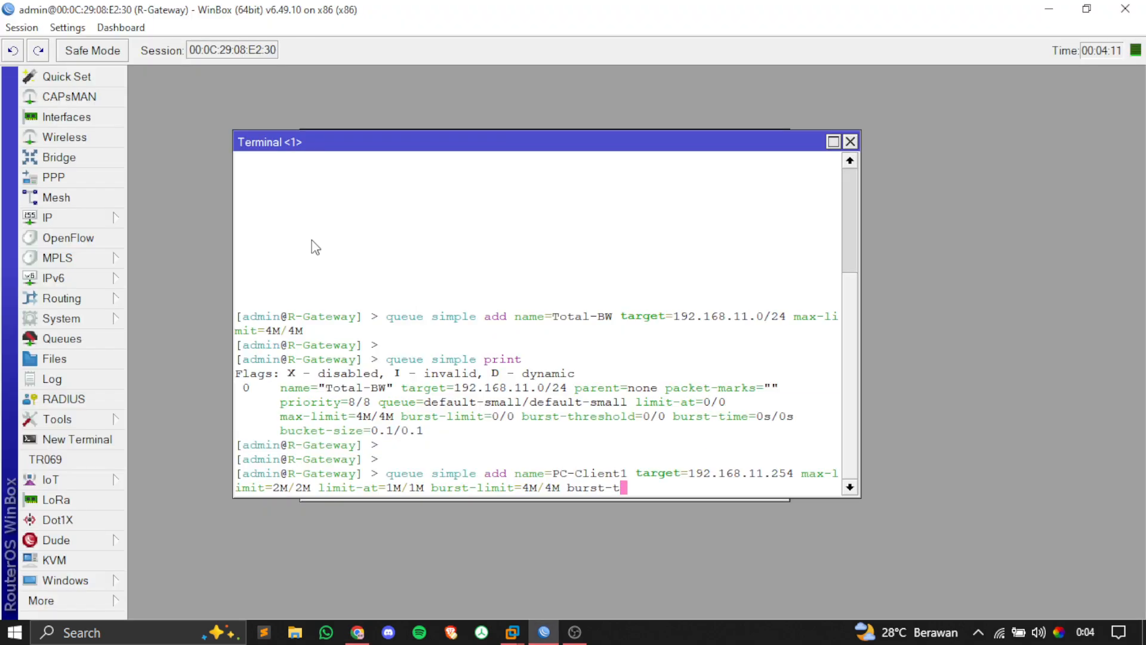
pyautogui.write('hreshold=')
pyautogui.hotkey('alt', 'Tab')
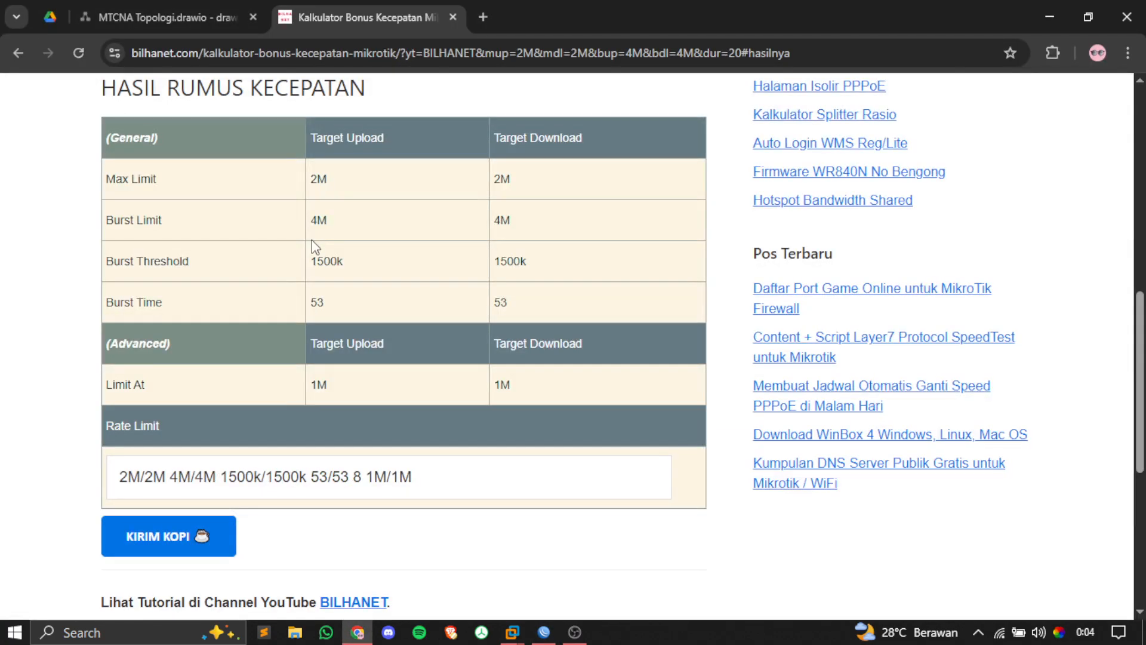
pyautogui.moveTo(327, 265); pyautogui.dragTo(313, 269)
pyautogui.doubleClick(313, 269)
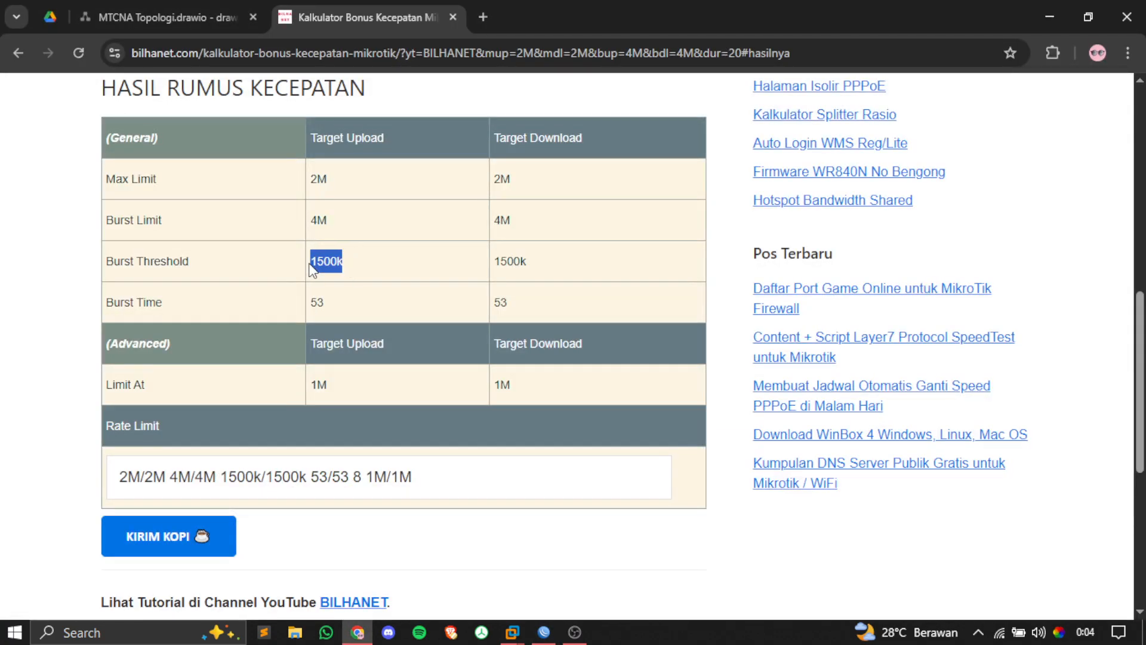
pyautogui.moveTo(343, 265); pyautogui.dragTo(326, 264)
pyautogui.click(348, 261)
pyautogui.hotkey('alt', 'Tab')
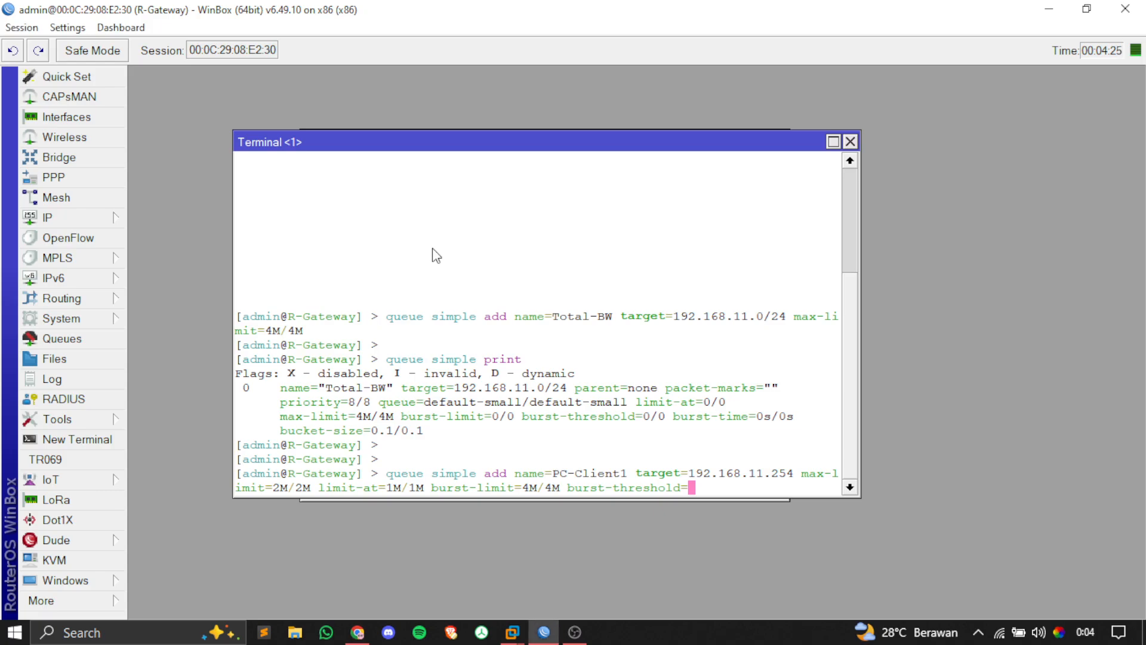
pyautogui.write('1500k/1500')
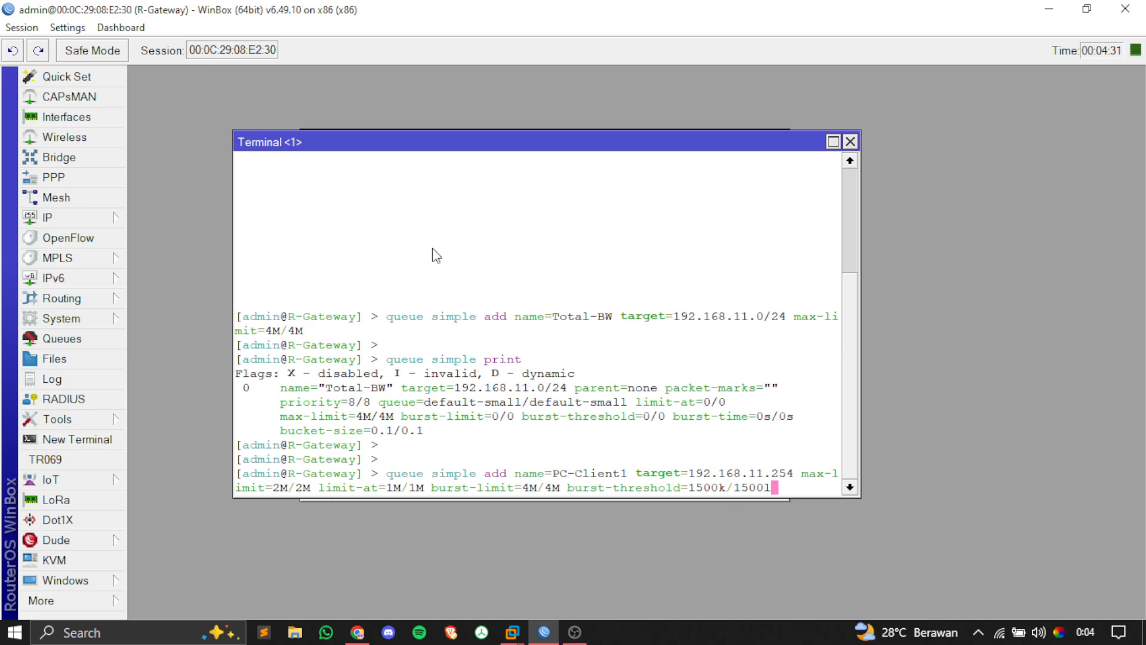
pyautogui.write('k')
# Step: Check the calculator's burst time and add burst-time 53s/53s to the PC-Client1 command
pyautogui.hotkey('alt', 'Tab')
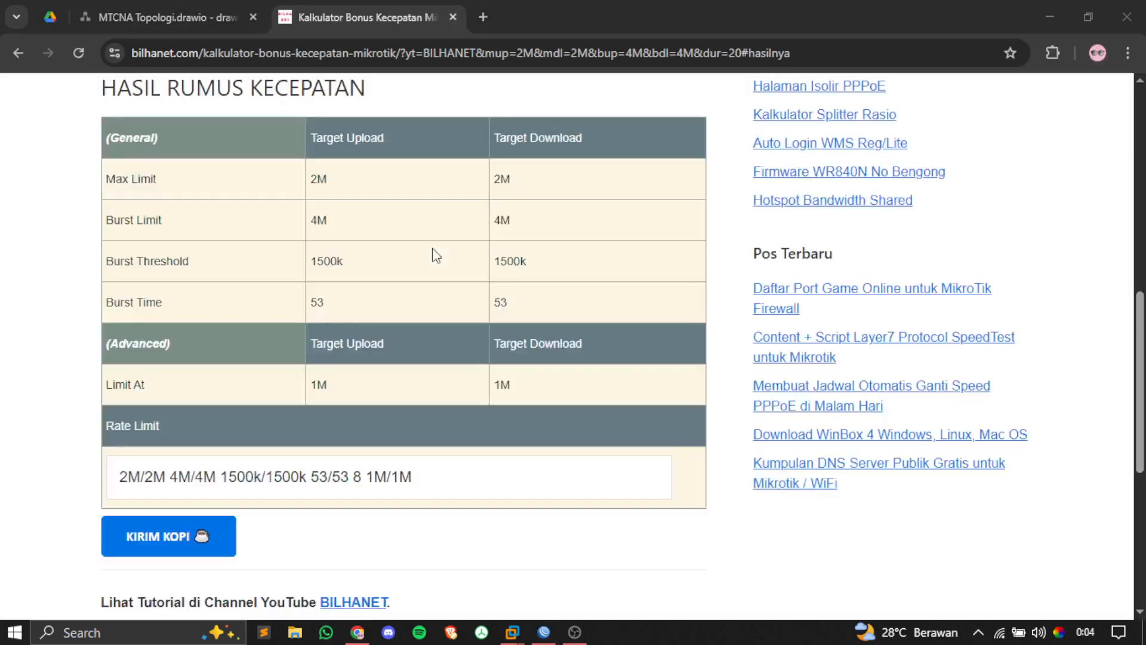
pyautogui.hotkey('alt', 'Tab')
pyautogui.write('burst-time=')
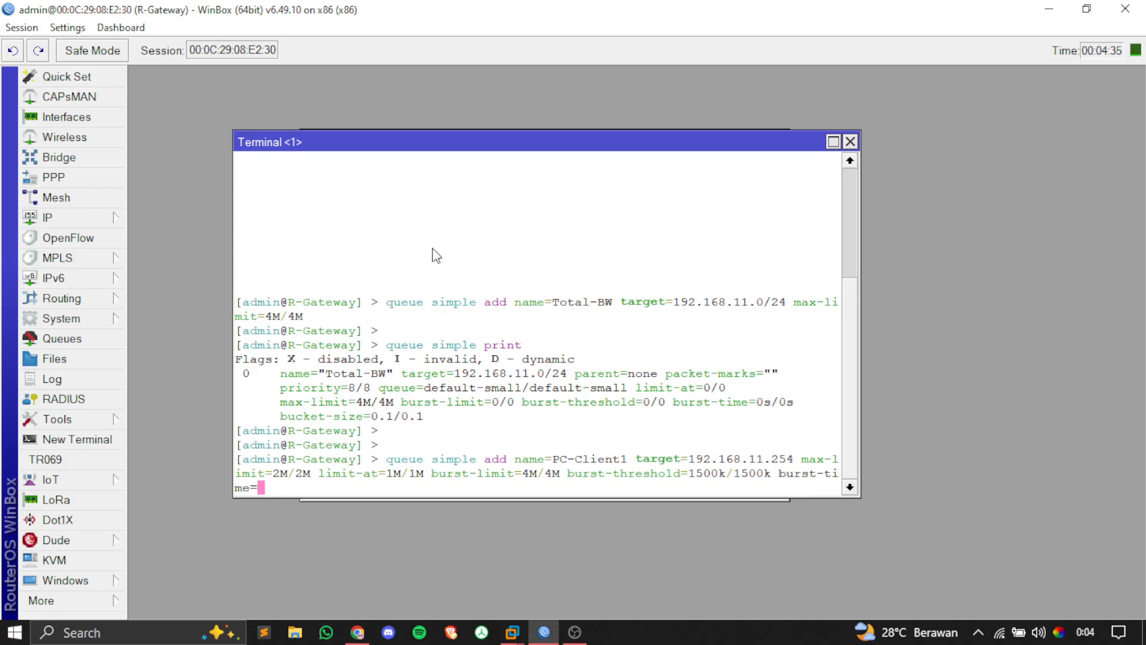
pyautogui.hotkey('alt', 'Tab')
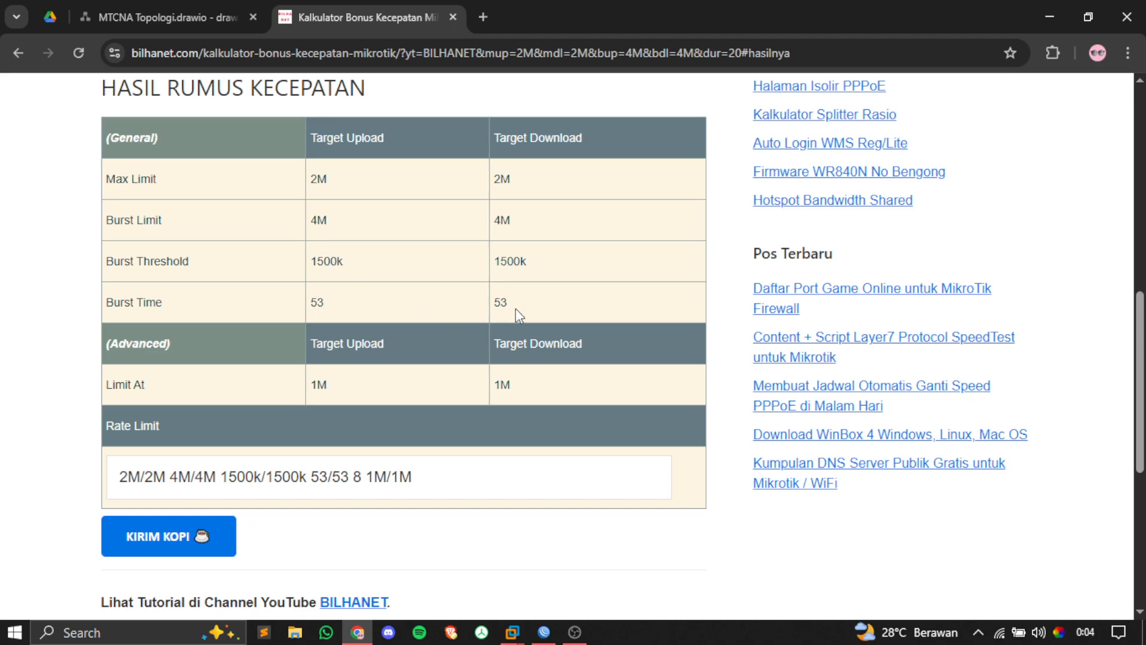
pyautogui.hotkey('alt', 'Tab')
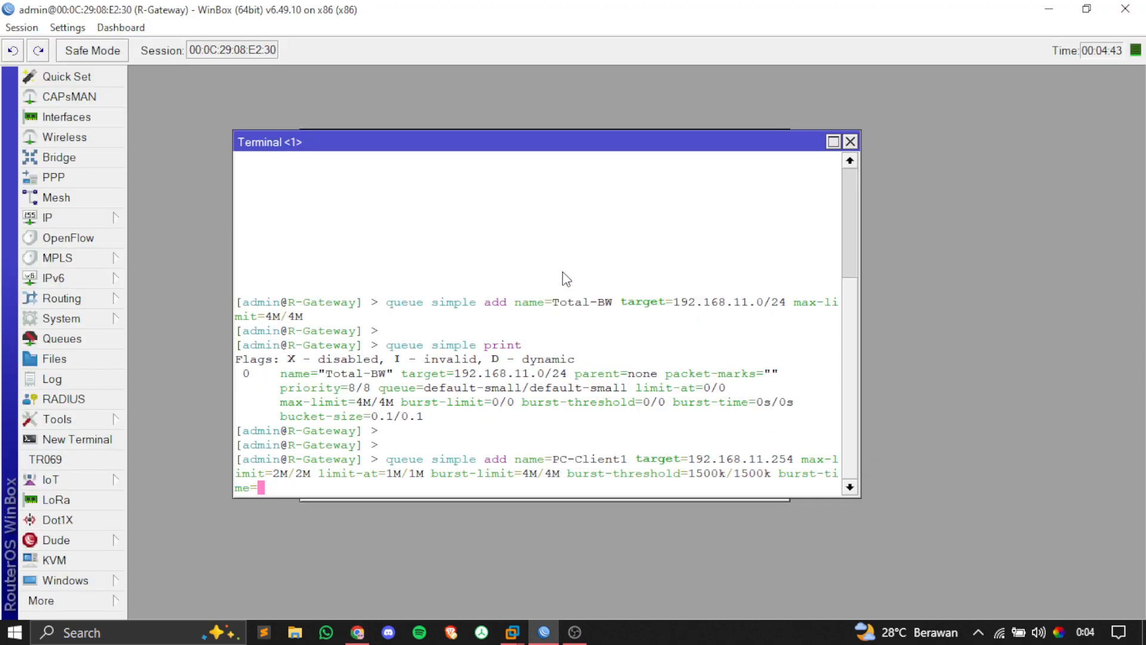
pyautogui.write('53s/53s')
# Step: Set the PC-Client1 queue's parent to Total-BW and run the add command
pyautogui.write('parent=')
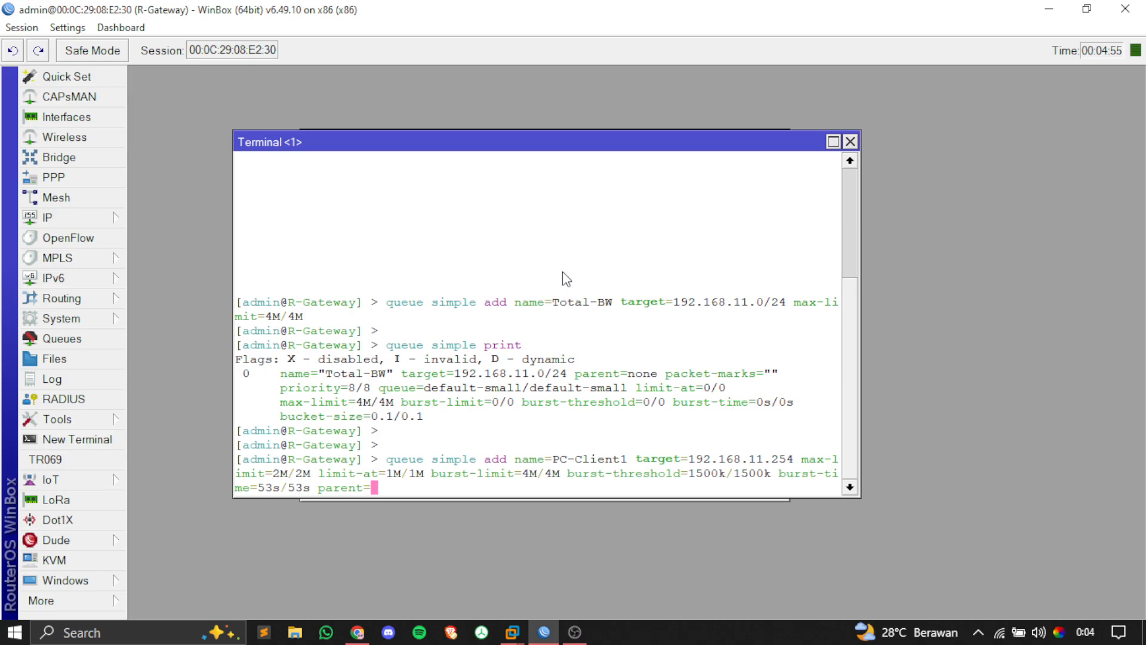
pyautogui.write('Total-BW')
pyautogui.press('Return')
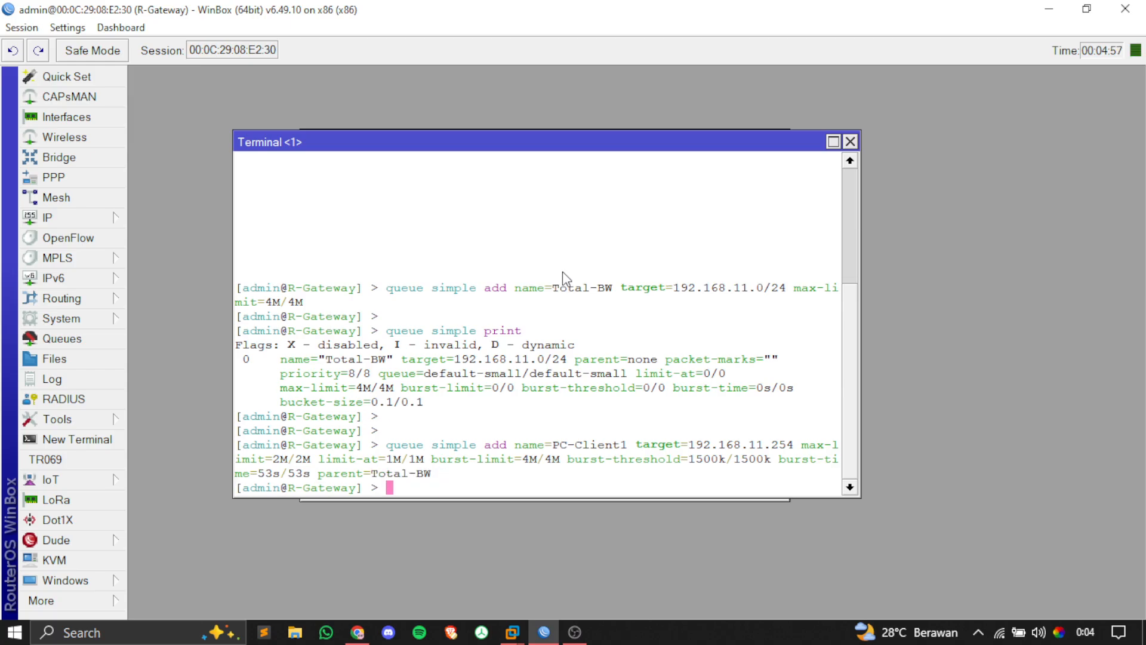
pyautogui.press('Return')
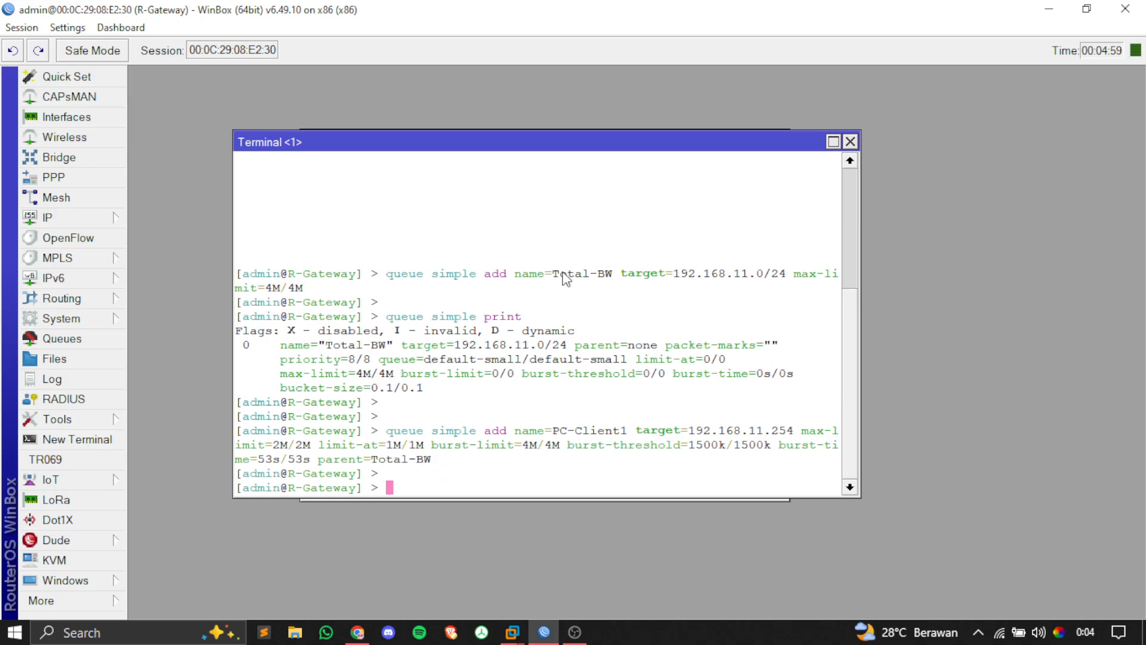
# Step: Recall the PC-Client1 add command and change its target address to 192.168.11.253
pyautogui.press('Up')
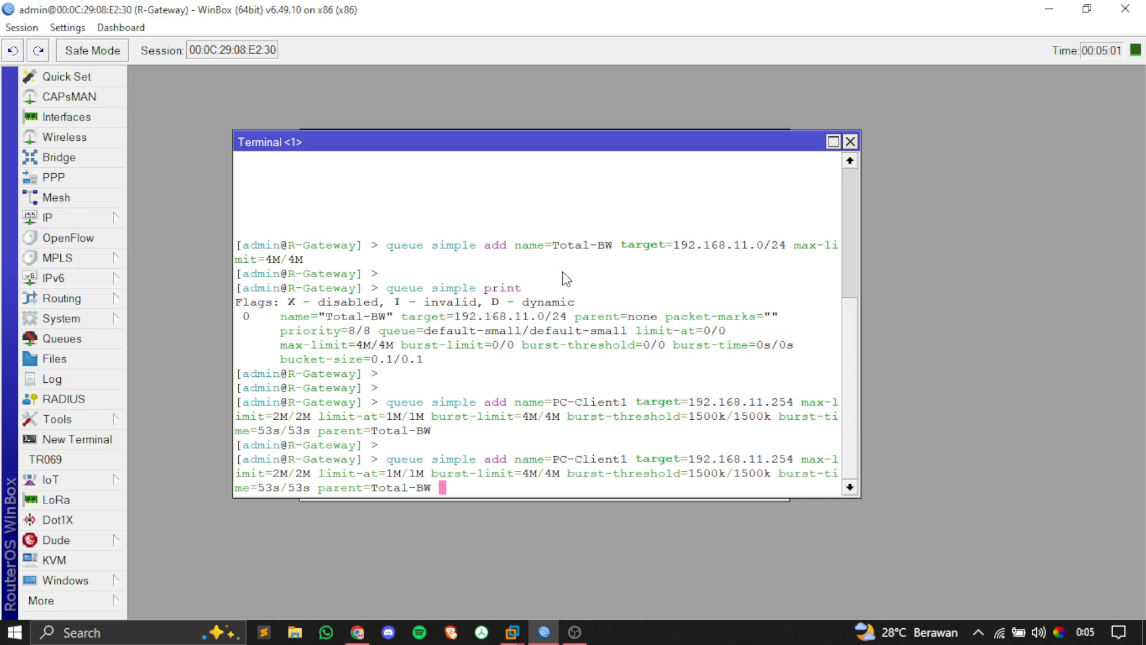
pyautogui.press('Left')
pyautogui.press('Left')
pyautogui.press('Left')
pyautogui.press('Left')
pyautogui.press('Left')
pyautogui.press('Left')
pyautogui.press('Left')
pyautogui.press('Left')
pyautogui.press('Left')
pyautogui.press('Left')
pyautogui.press('Left')
pyautogui.press('Left')
pyautogui.press('Left')
pyautogui.press('Left')
pyautogui.press('Left')
pyautogui.press('Left')
pyautogui.press('Left')
pyautogui.press('Left')
pyautogui.press('Left')
pyautogui.press('Left')
pyautogui.press('Left')
pyautogui.press('Left')
pyautogui.press('Left')
pyautogui.press('Left')
pyautogui.press('Left')
pyautogui.press('Left')
pyautogui.press('Left')
pyautogui.press('Left')
pyautogui.press('Left')
pyautogui.press('Left')
pyautogui.press('Left')
pyautogui.press('Left')
pyautogui.press('Left')
pyautogui.press('Left')
pyautogui.press('Left')
pyautogui.press('Left')
pyautogui.press('Left')
pyautogui.press('Left')
pyautogui.press('Left')
pyautogui.press('Left')
pyautogui.press('Left')
pyautogui.press('Left')
pyautogui.press('Left')
pyautogui.press('Left')
pyautogui.press('Left')
pyautogui.press('Left')
pyautogui.press('Left')
pyautogui.press('Left')
pyautogui.press('Left')
pyautogui.press('Left')
pyautogui.press('Left')
pyautogui.press('Left')
pyautogui.press('Left')
pyautogui.press('Left')
pyautogui.press('Left')
pyautogui.press('Left')
pyautogui.press('Left')
pyautogui.press('Left')
pyautogui.press('Left')
pyautogui.press('Left')
pyautogui.press('Left')
pyautogui.press('Left')
pyautogui.press('Left')
pyautogui.press('Left')
pyautogui.press('Left')
pyautogui.press('Left')
pyautogui.press('Left')
pyautogui.press('Left')
pyautogui.press('Left')
pyautogui.press('Left')
pyautogui.press('Left')
pyautogui.press('Left')
pyautogui.press('Left')
pyautogui.press('Right')
pyautogui.press('Right')
pyautogui.press('Right')
pyautogui.press('Right')
pyautogui.press('Right')
pyautogui.press('BackSpace')
pyautogui.press('BackSpace')
pyautogui.press('BackSpace')
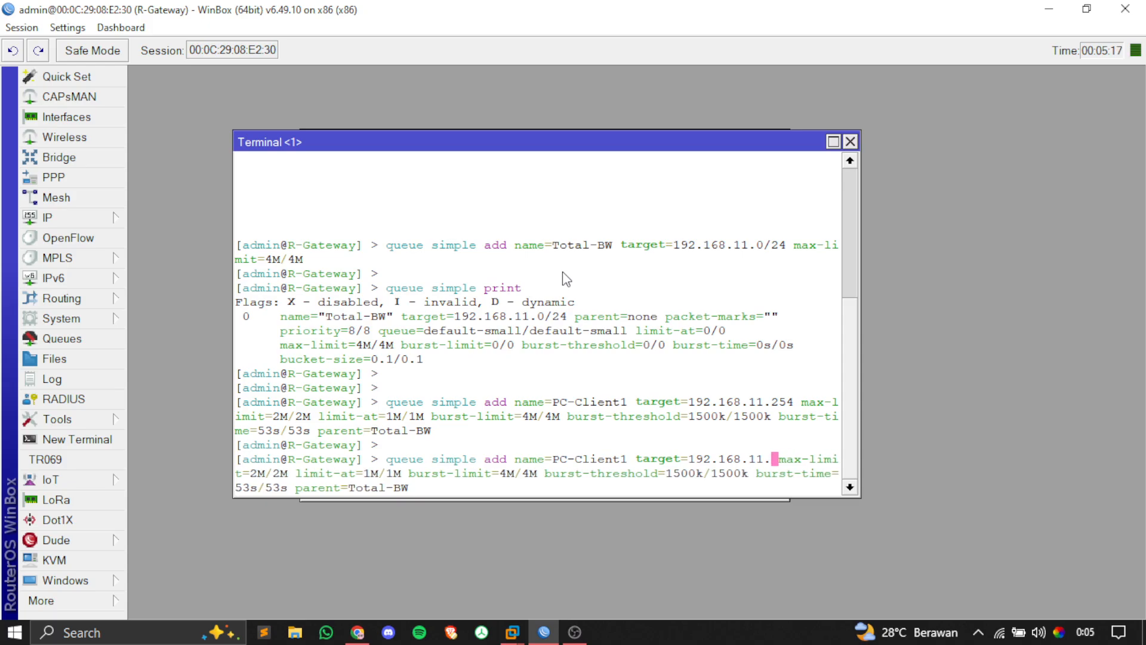
pyautogui.write('253')
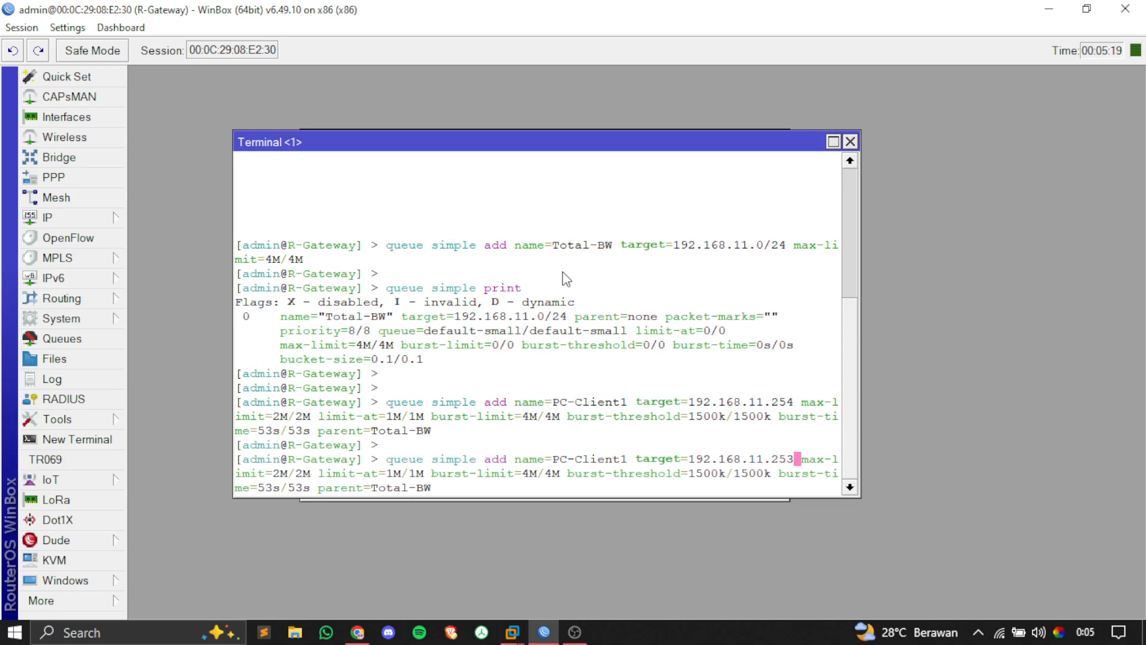
# Step: Change the queue name in the recalled command to PC-Client2 and run it
pyautogui.press('Left')
pyautogui.press('Left')
pyautogui.press('Left')
pyautogui.press('Left')
pyautogui.press('Left')
pyautogui.press('Left')
pyautogui.press('Left')
pyautogui.press('Left')
pyautogui.press('Left')
pyautogui.press('Left')
pyautogui.press('Left')
pyautogui.press('Left')
pyautogui.press('Left')
pyautogui.press('Left')
pyautogui.press('Left')
pyautogui.press('Left')
pyautogui.press('Left')
pyautogui.press('Left')
pyautogui.press('Left')
pyautogui.press('Left')
pyautogui.press('Right')
pyautogui.press('BackSpace')
pyautogui.write('2')
pyautogui.press('Return')
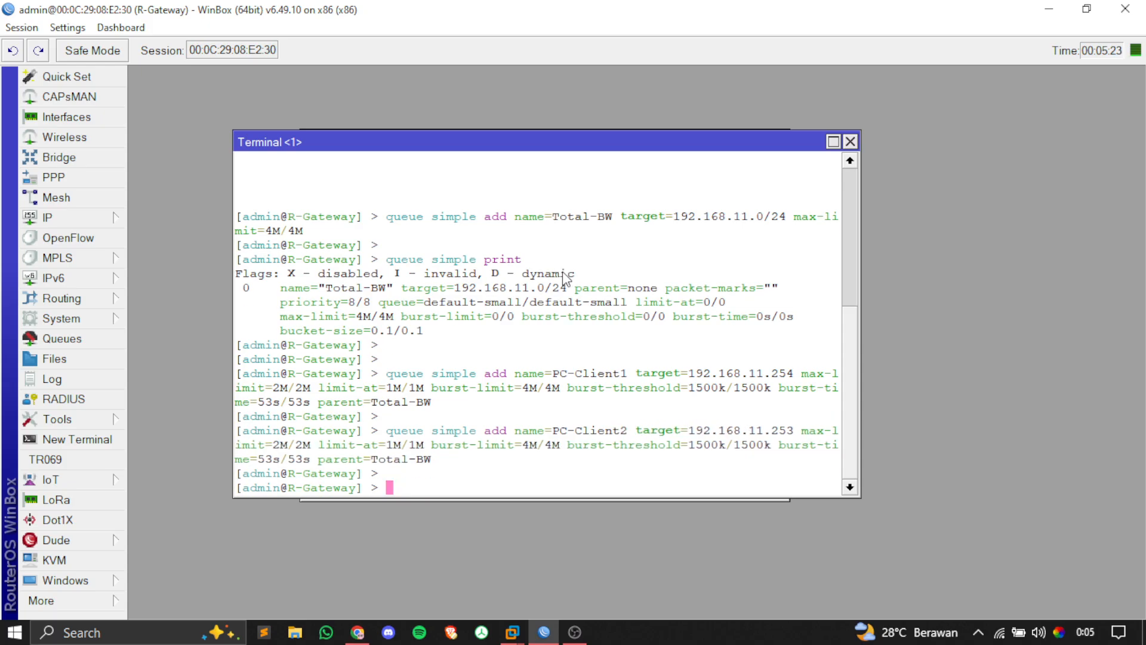
# Step: Clear the terminal and print the simple queue list to review the client queues
pyautogui.hotkey('ctrl', 'l')
pyautogui.write('queue ')
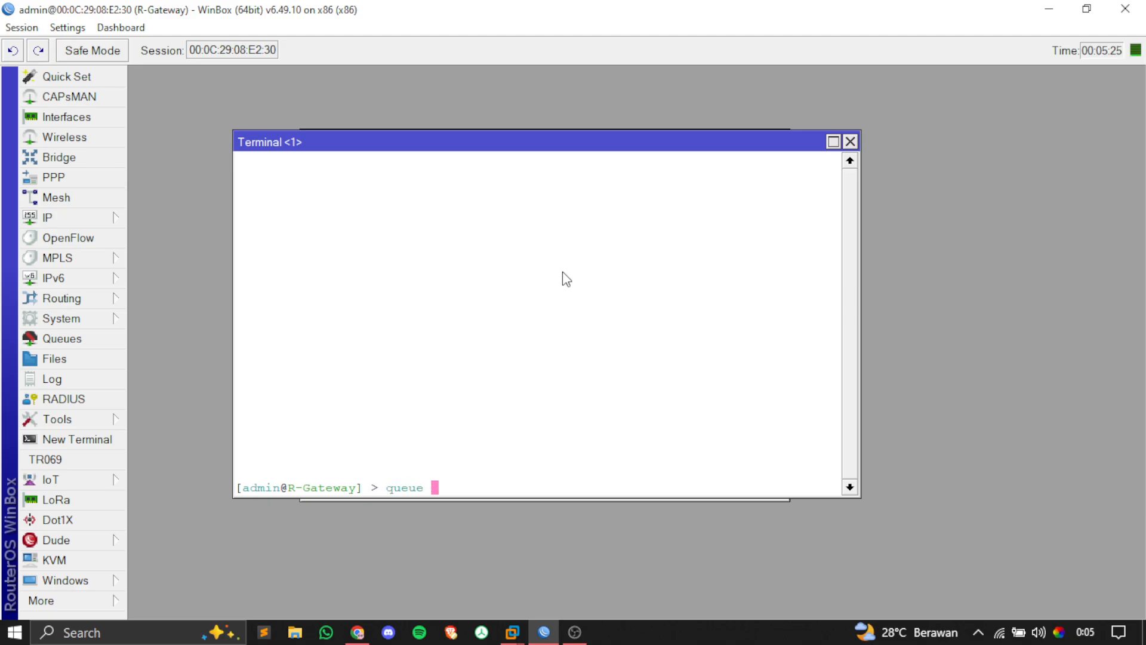
pyautogui.write('simple print')
pyautogui.press('Return')
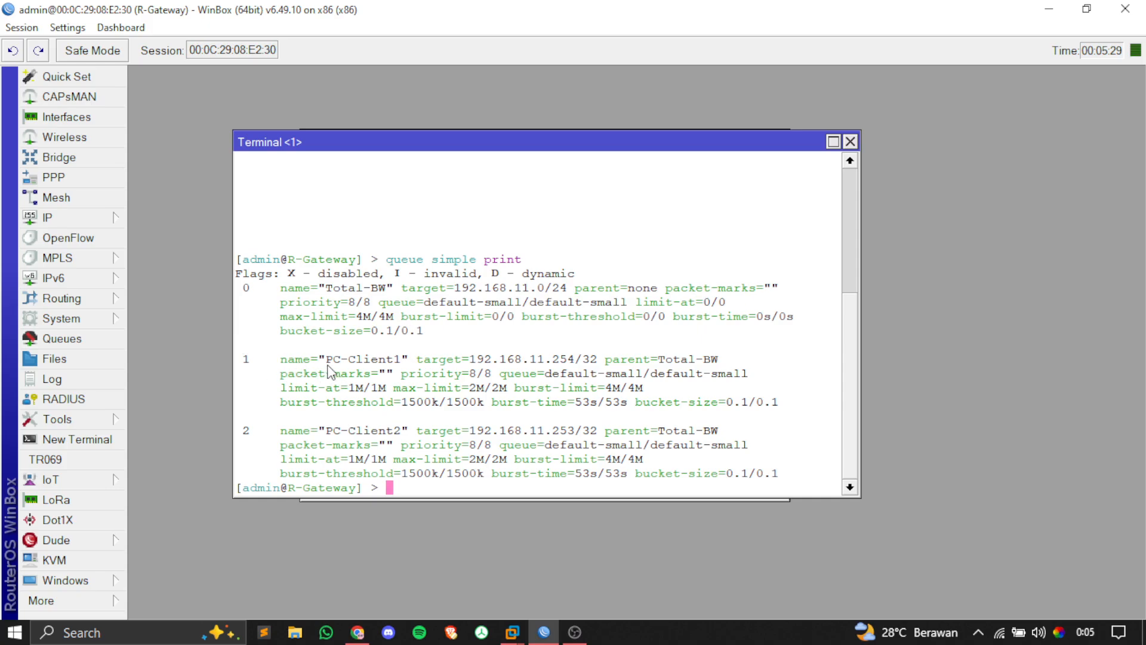
# Step: Examine the name and target address of the PC-Client1 queue in the printed list
pyautogui.moveTo(284, 361); pyautogui.dragTo(357, 362)
pyautogui.click(409, 364)
pyautogui.click(378, 359)
pyautogui.doubleClick(359, 362)
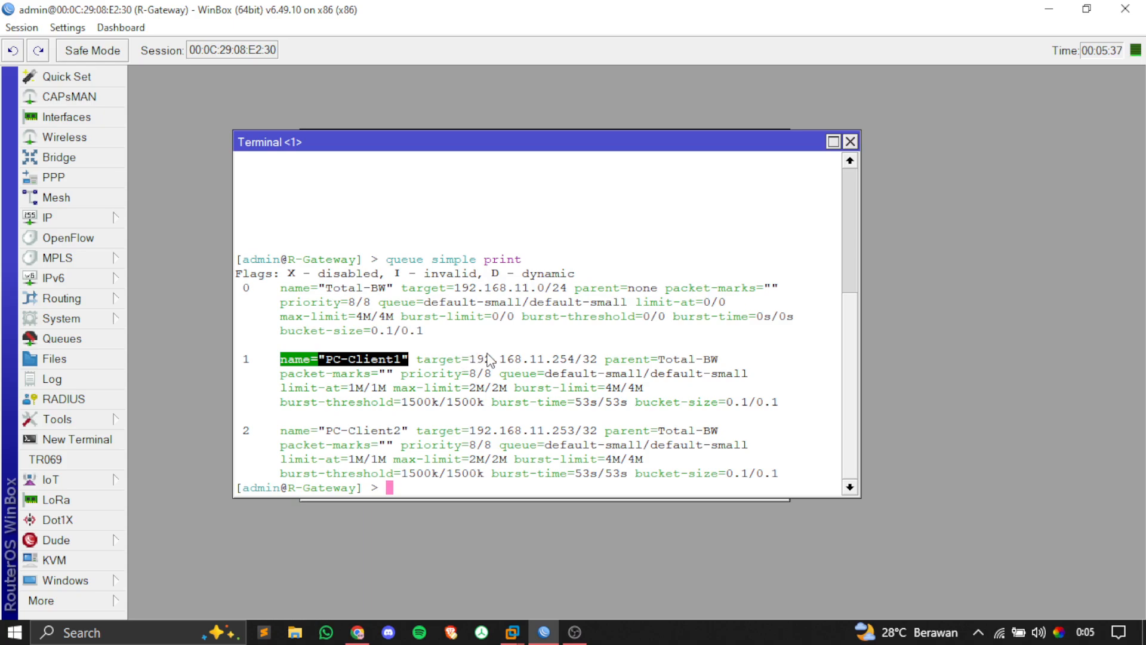
pyautogui.click(487, 354)
pyautogui.moveTo(466, 355); pyautogui.dragTo(574, 355)
pyautogui.click(575, 355)
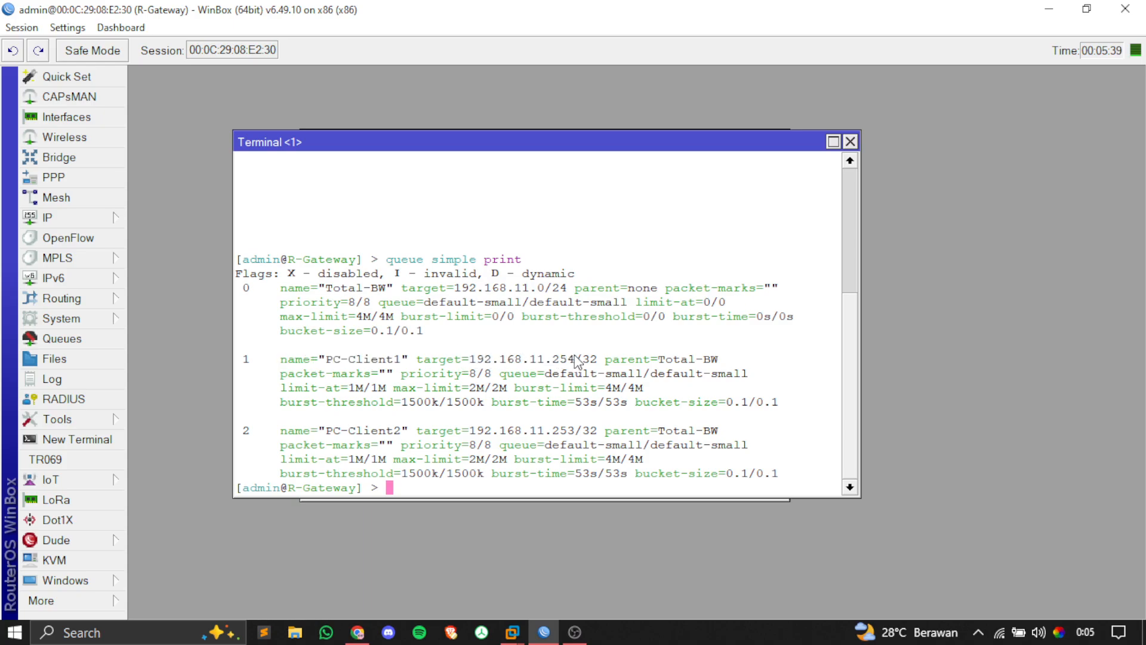
# Step: Examine the parent, limit-at, max-limit and burst values of the PC-Client1 and PC-Client2 queues in the printed list
pyautogui.moveTo(659, 358); pyautogui.dragTo(718, 362)
pyautogui.moveTo(333, 387); pyautogui.dragTo(634, 407)
pyautogui.moveTo(323, 427); pyautogui.dragTo(625, 425)
pyautogui.moveTo(333, 459); pyautogui.dragTo(628, 476)
# Step: View the configured simple queues in the Queue List window and return to the terminal
pyautogui.click(60, 339)
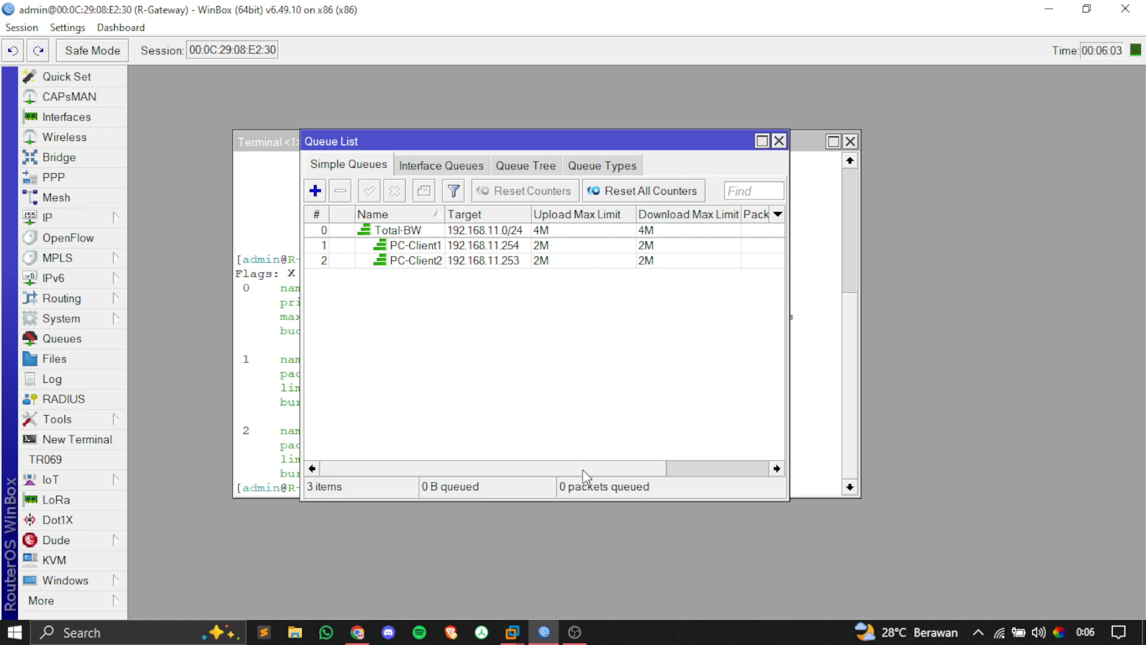
pyautogui.moveTo(583, 469); pyautogui.dragTo(436, 478)
pyautogui.click(263, 453)
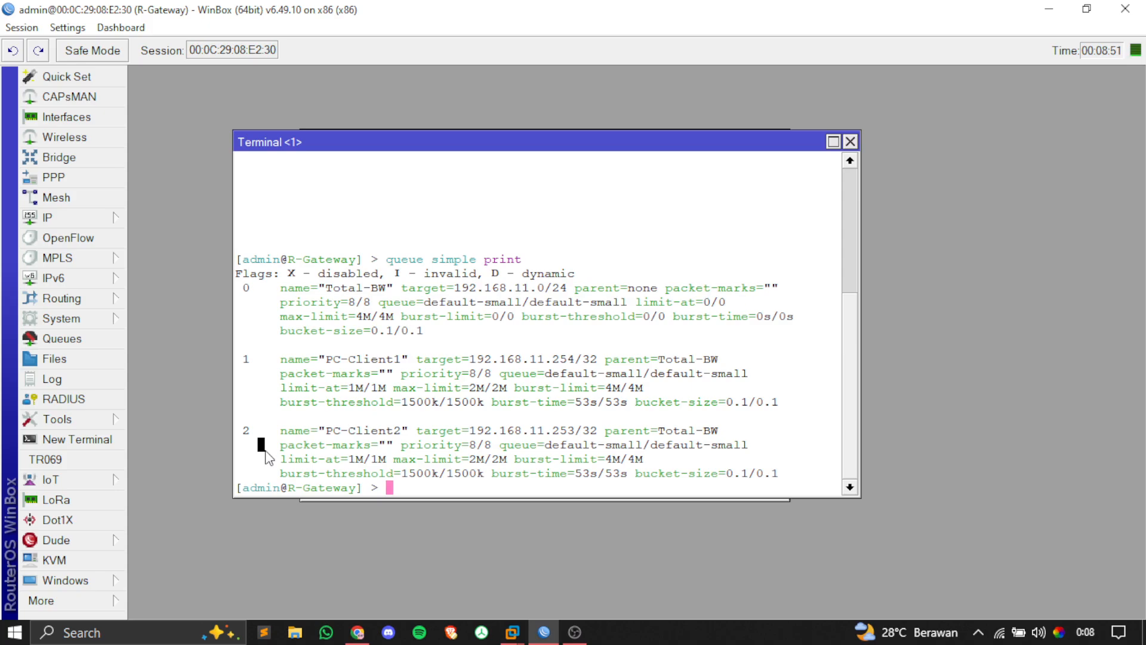
# Step: Switch to VMware Workstation, bring up MikroTik Bandwidth Test on both Windows 7 ult and Client 2, and return to Windows 7 ult
pyautogui.click(512, 632)
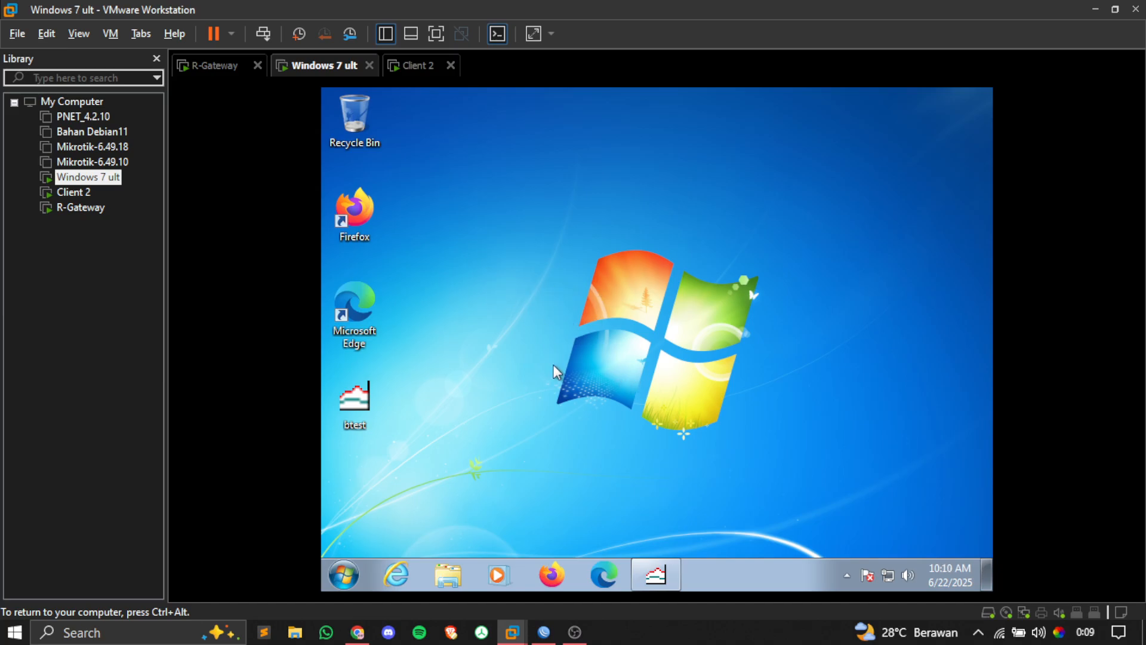
pyautogui.click(656, 574)
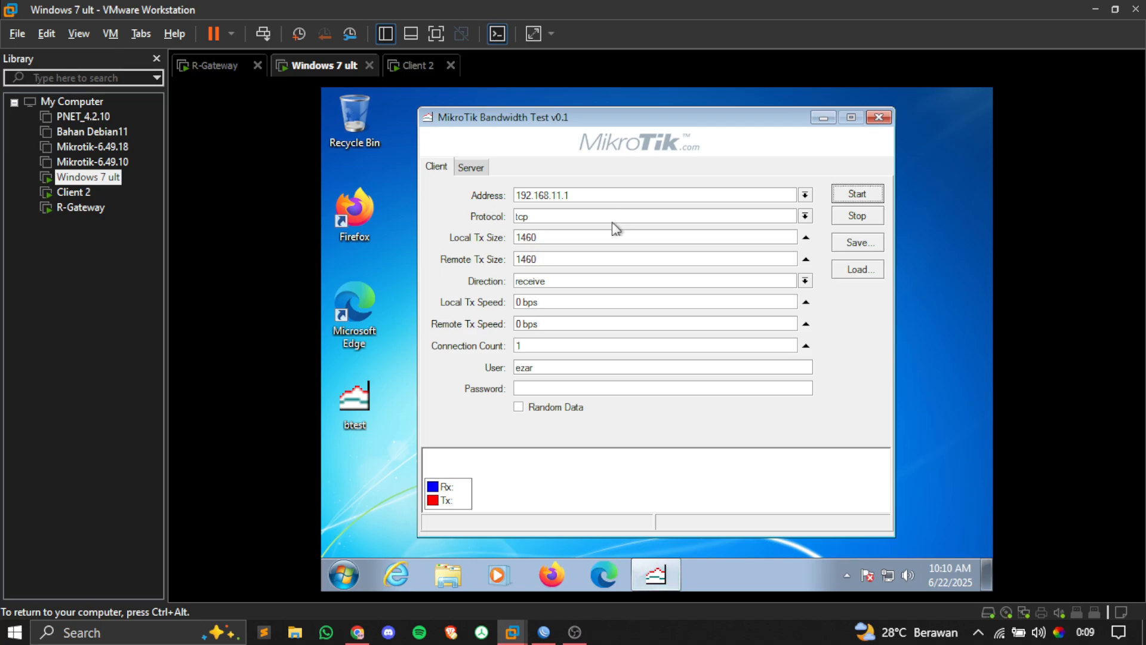
pyautogui.click(418, 65)
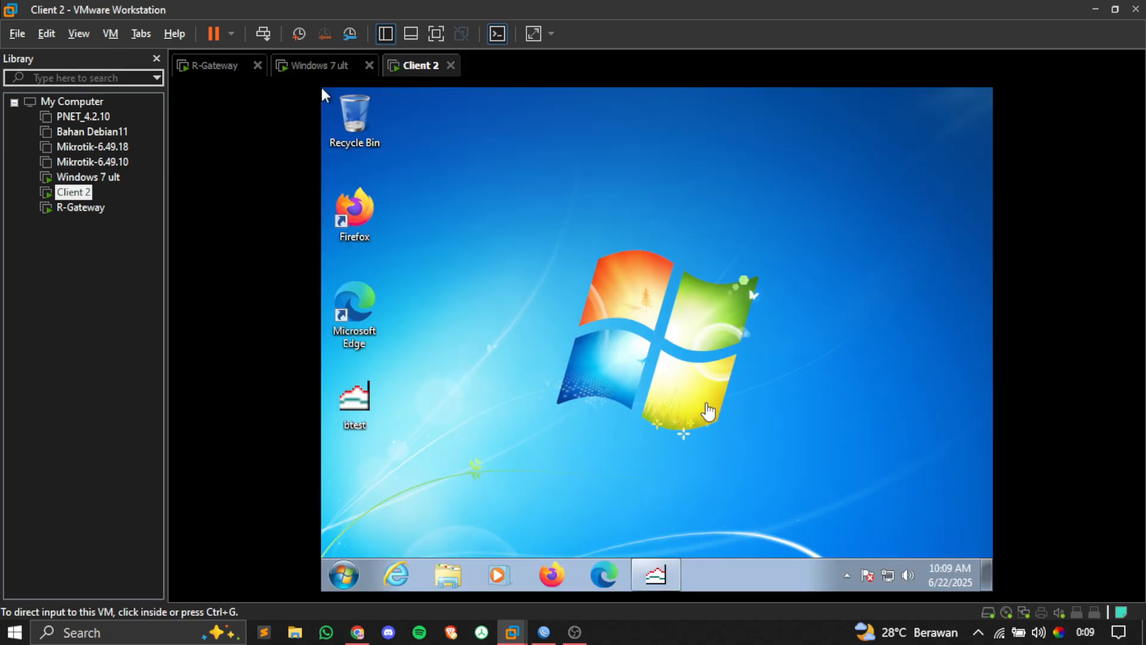
pyautogui.click(676, 575)
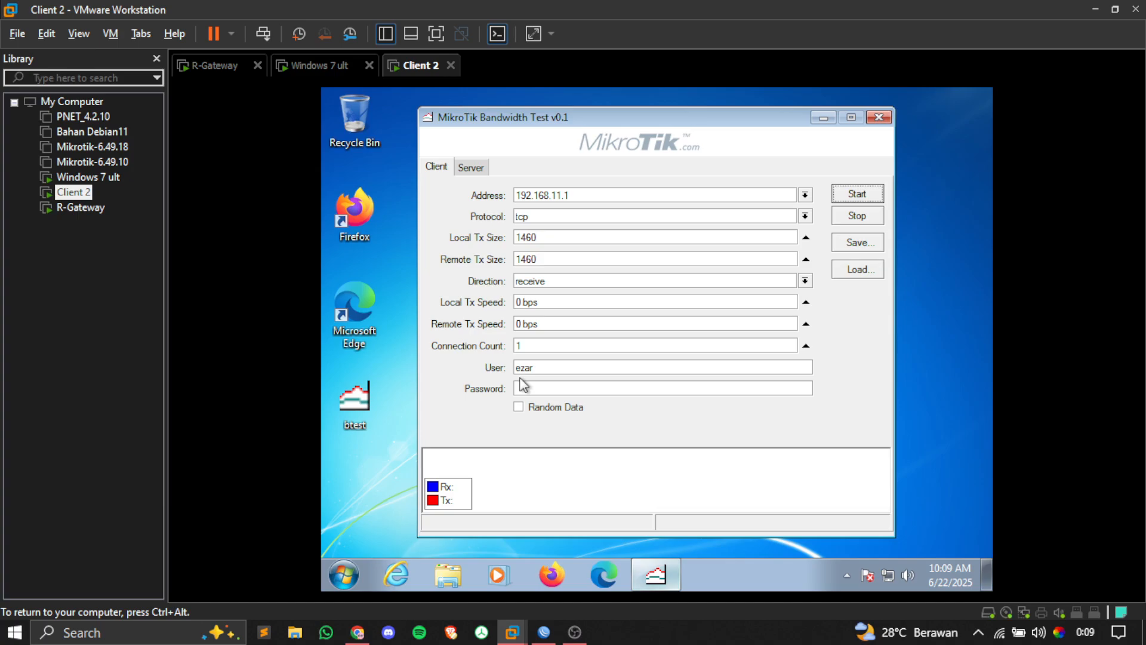
pyautogui.click(328, 66)
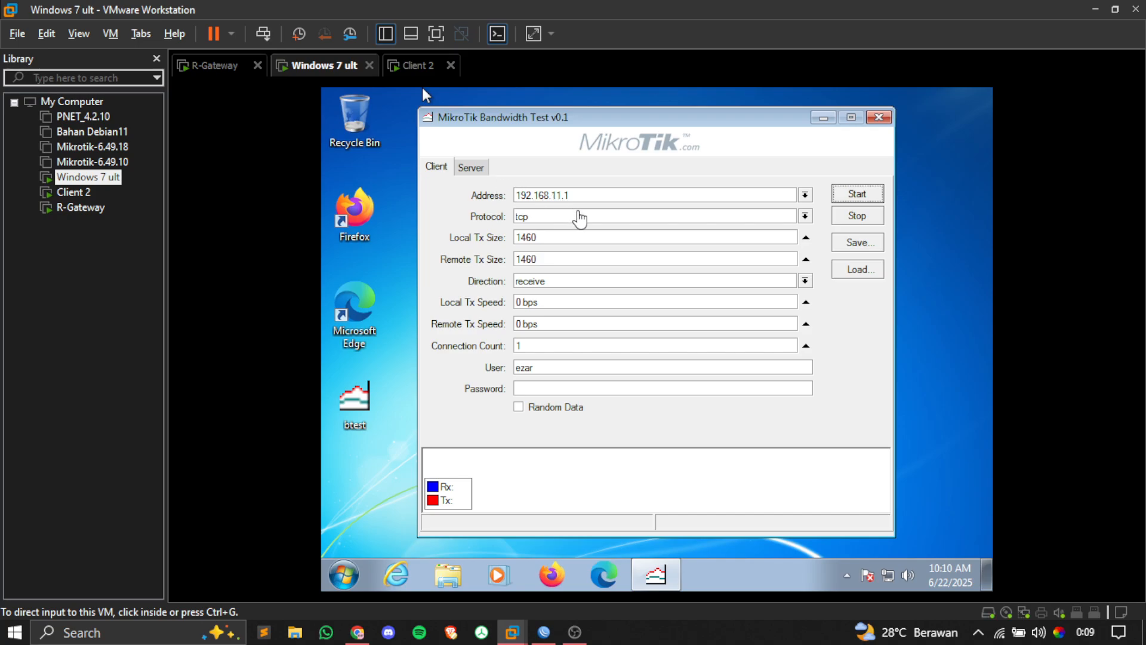
# Step: Clear the target address of the bandwidth test on the Windows 7 ult machine
pyautogui.click(576, 195)
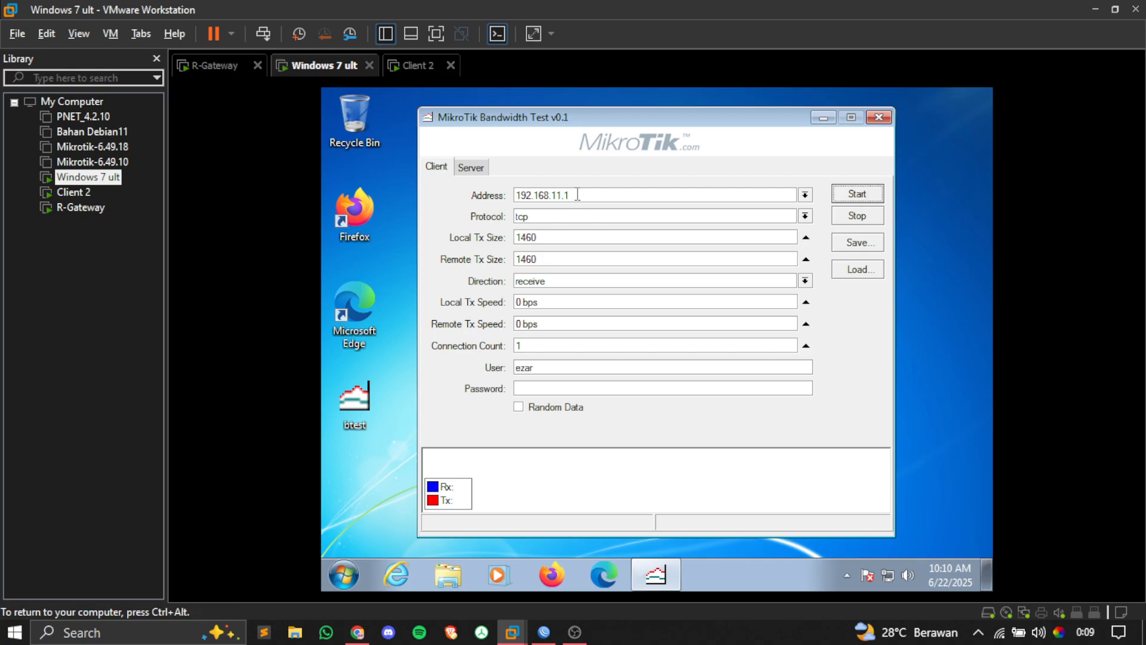
pyautogui.click(805, 195)
pyautogui.click(806, 195)
pyautogui.press('BackSpace')
pyautogui.press('BackSpace')
pyautogui.press('BackSpace')
pyautogui.press('BackSpace')
pyautogui.press('BackSpace')
pyautogui.press('BackSpace')
pyautogui.press('BackSpace')
pyautogui.press('BackSpace')
pyautogui.press('BackSpace')
pyautogui.press('BackSpace')
pyautogui.press('BackSpace')
pyautogui.press('BackSpace')
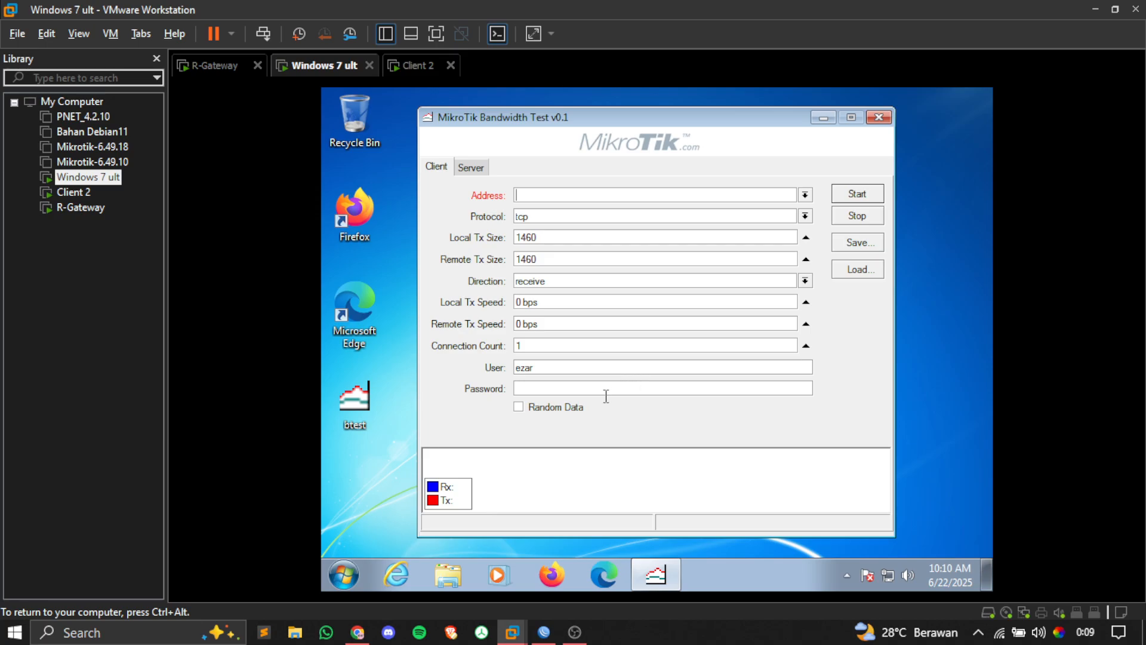
# Step: Switch to WinBox and print the router's IP addresses in the terminal
pyautogui.click(542, 633)
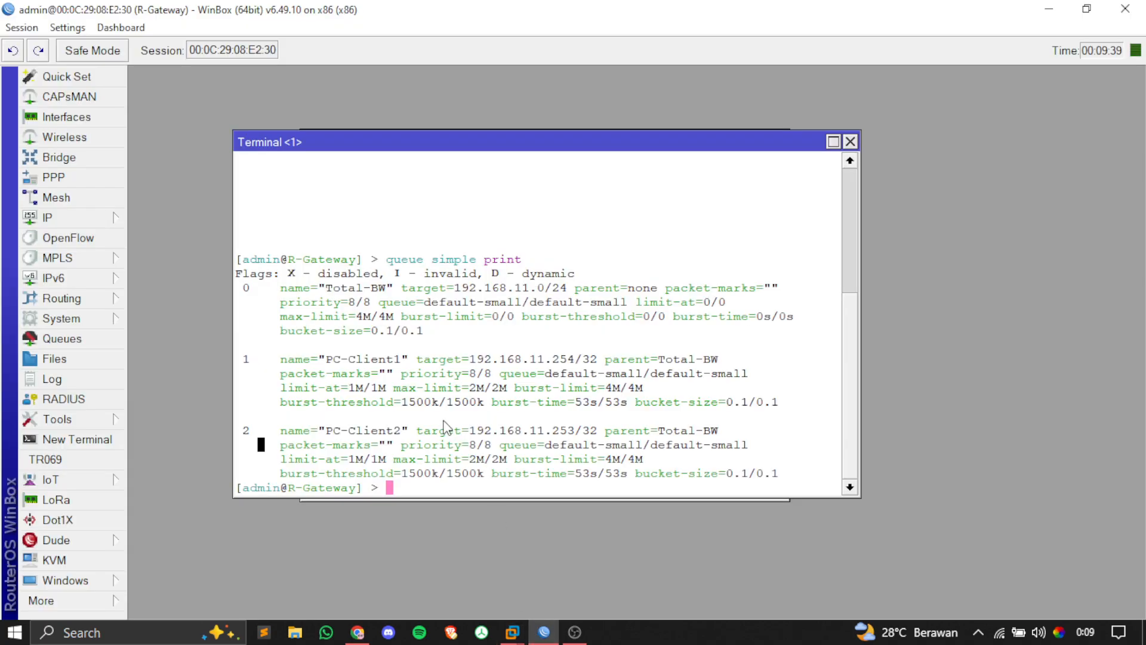
pyautogui.press('Return')
pyautogui.press('Return')
pyautogui.write('ip ad')
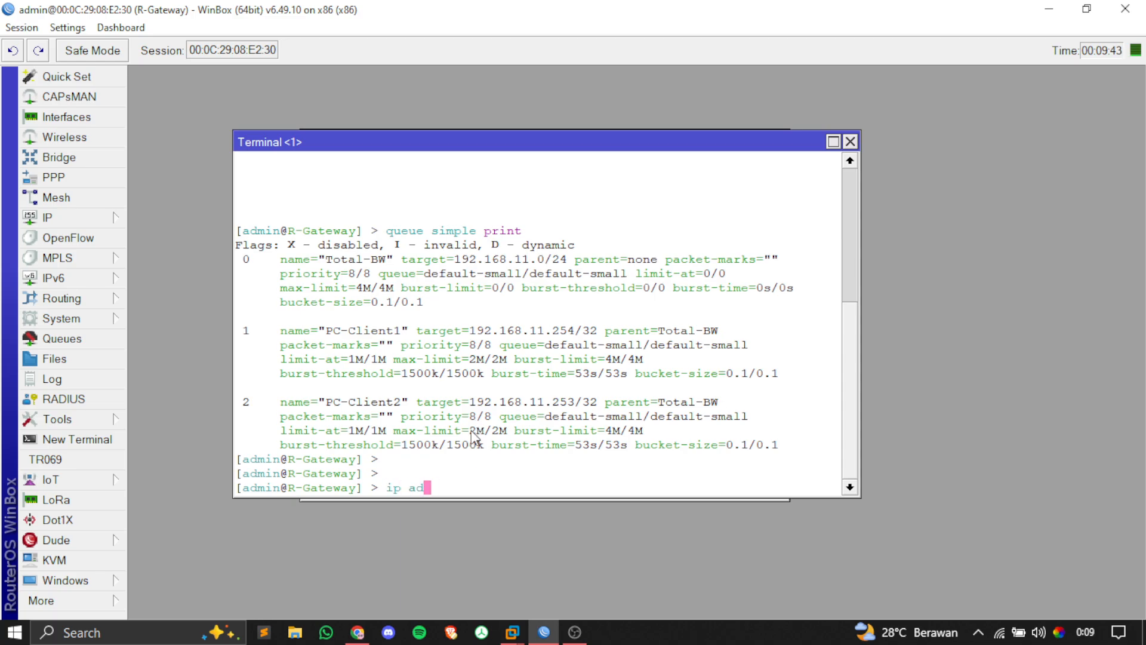
pyautogui.press('Tab')
pyautogui.write('print')
pyautogui.press('Return')
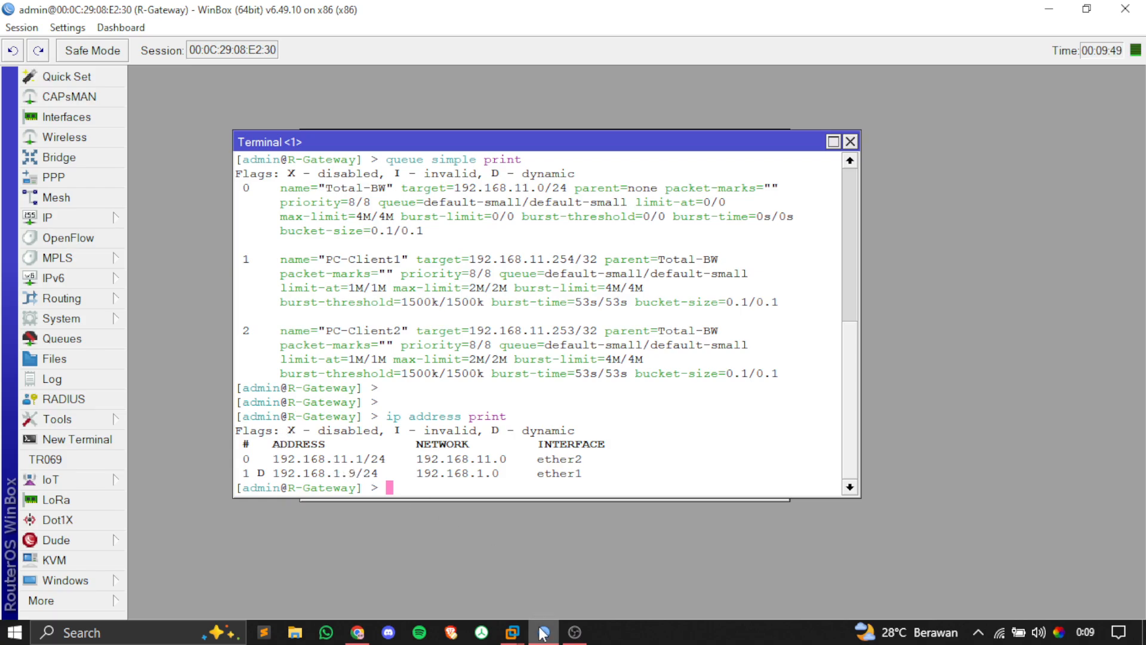
# Step: Return to the Windows 7 ult machine in VMware and set the bandwidth test address to 192.168.11.1 with protocol tcp
pyautogui.moveTo(513, 631)
pyautogui.click(524, 570)
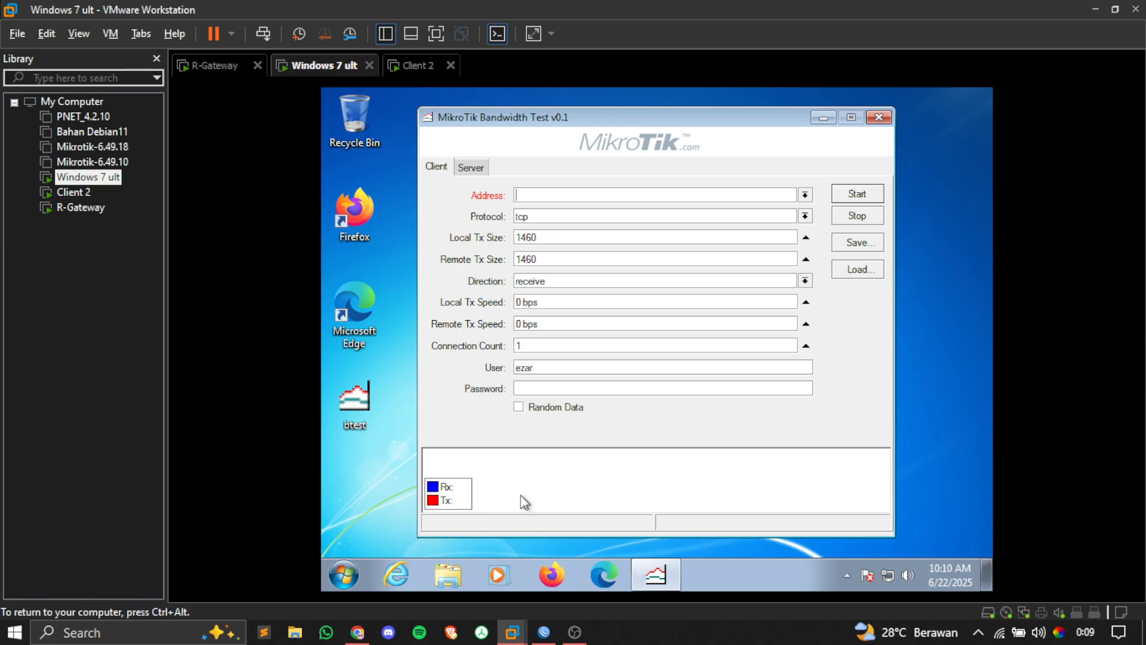
pyautogui.write('192.168.11.1')
pyautogui.click(550, 224)
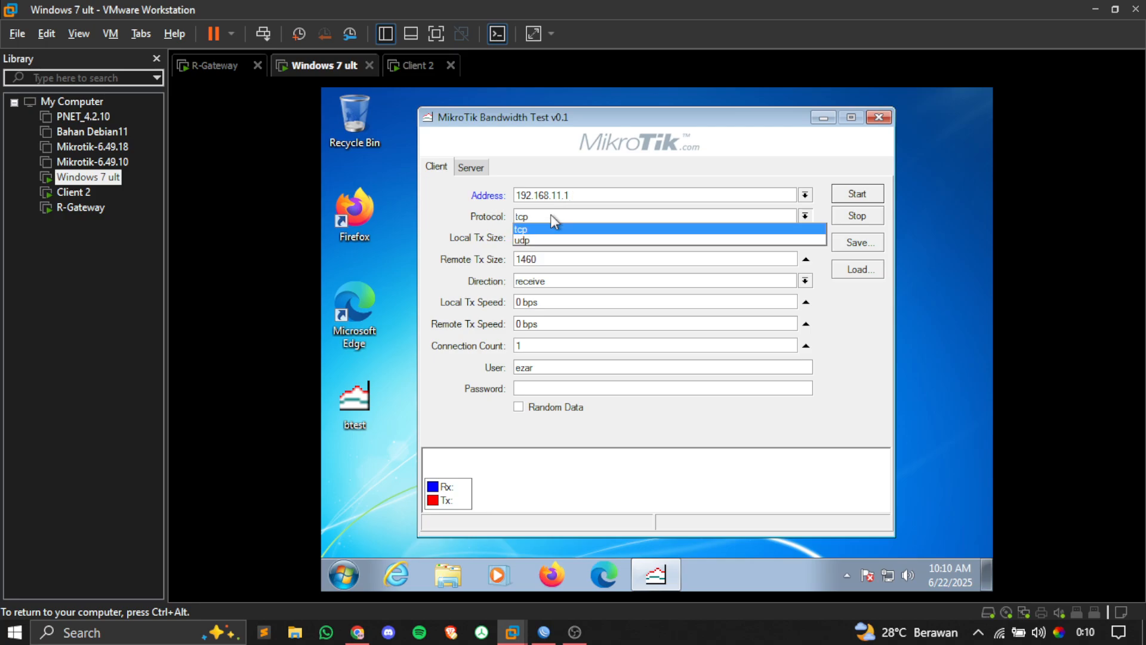
pyautogui.click(560, 227)
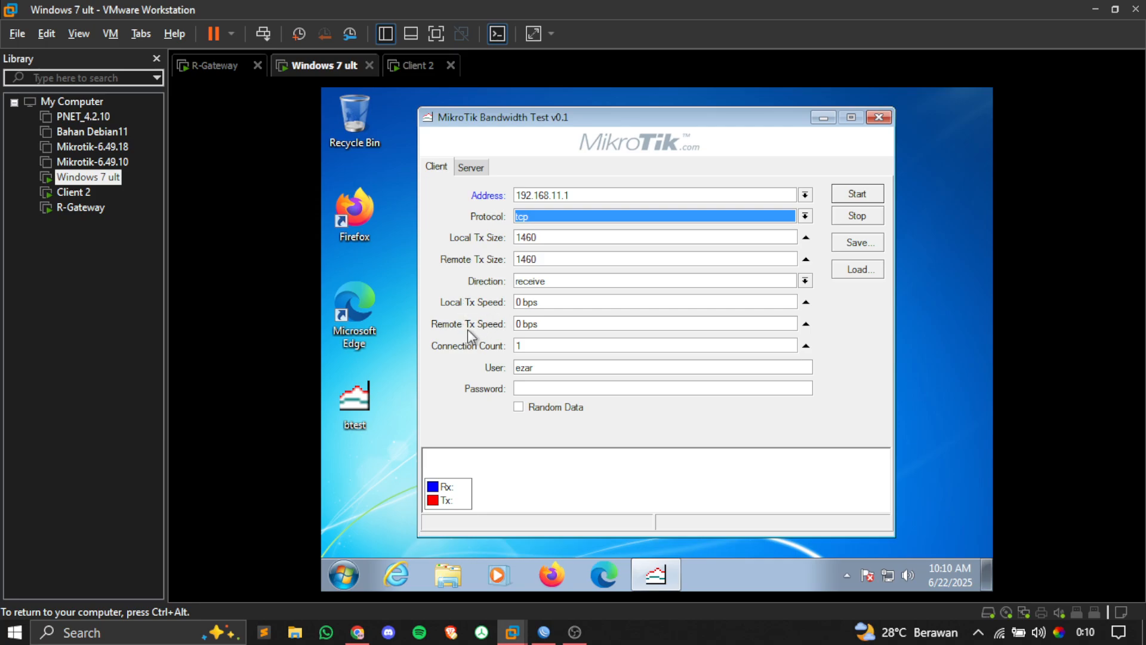
# Step: Set the Local Tx Speed of the bandwidth test to 100 Mbps
pyautogui.click(549, 301)
pyautogui.press('BackSpace')
pyautogui.press('BackSpace')
pyautogui.press('BackSpace')
pyautogui.press('BackSpace')
pyautogui.press('BackSpace')
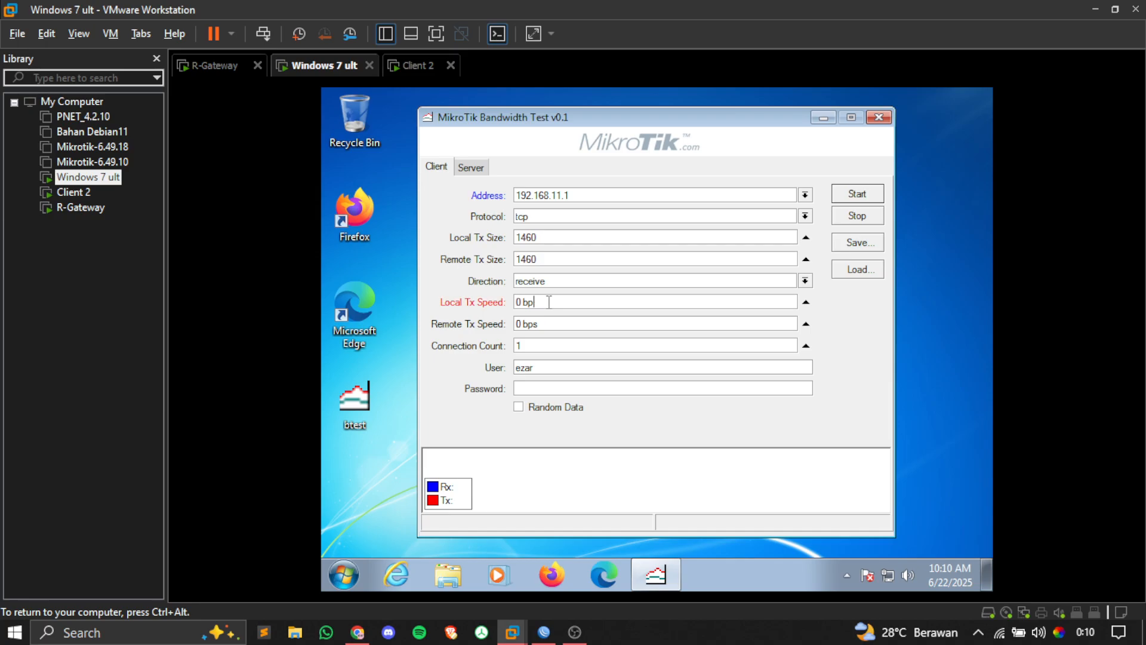
pyautogui.write('100 Mbps')
# Step: Copy the Local Tx Speed value into Remote Tx Speed so it is also 100 Mbps
pyautogui.hotkey('ctrl', 'a')
pyautogui.hotkey('ctrl', 'c')
pyautogui.click(543, 323)
pyautogui.press('BackSpace')
pyautogui.press('BackSpace')
pyautogui.press('BackSpace')
pyautogui.press('BackSpace')
pyautogui.press('BackSpace')
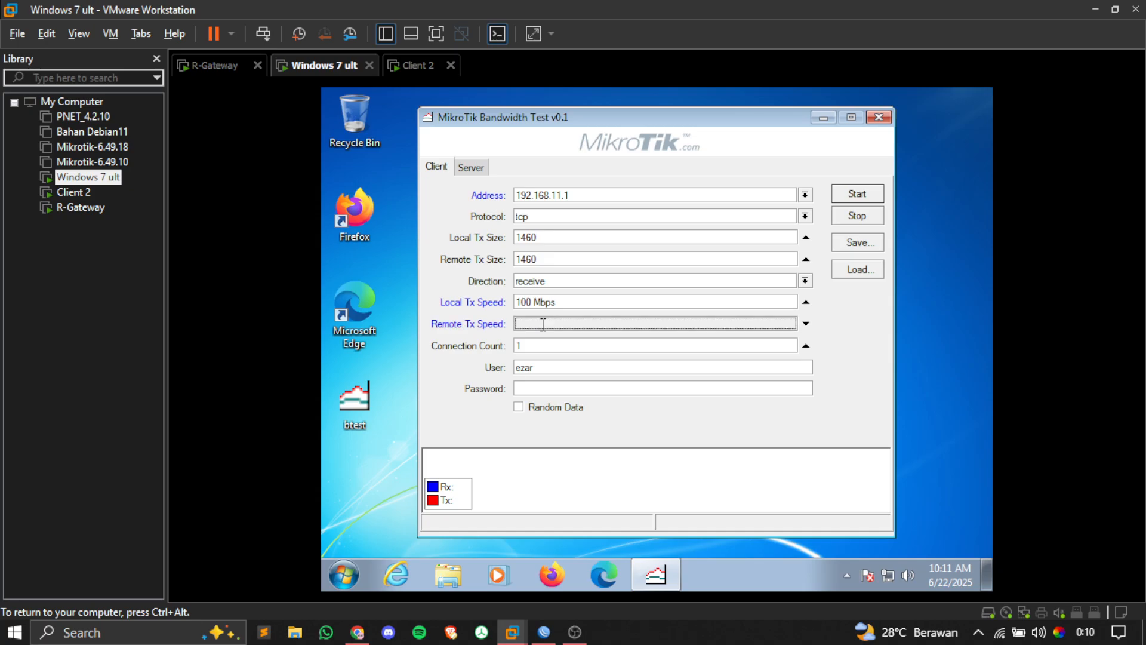
pyautogui.hotkey('ctrl', 'v')
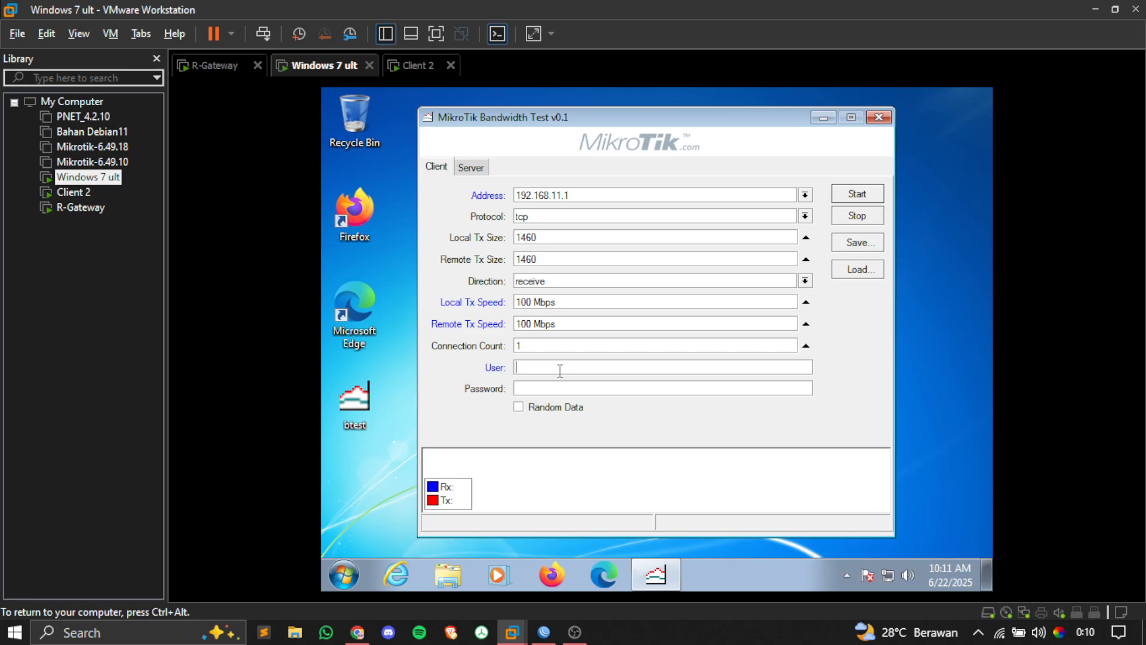
# Step: Set the user to admin and start the bandwidth test on Windows 7 ult
pyautogui.write('admin')
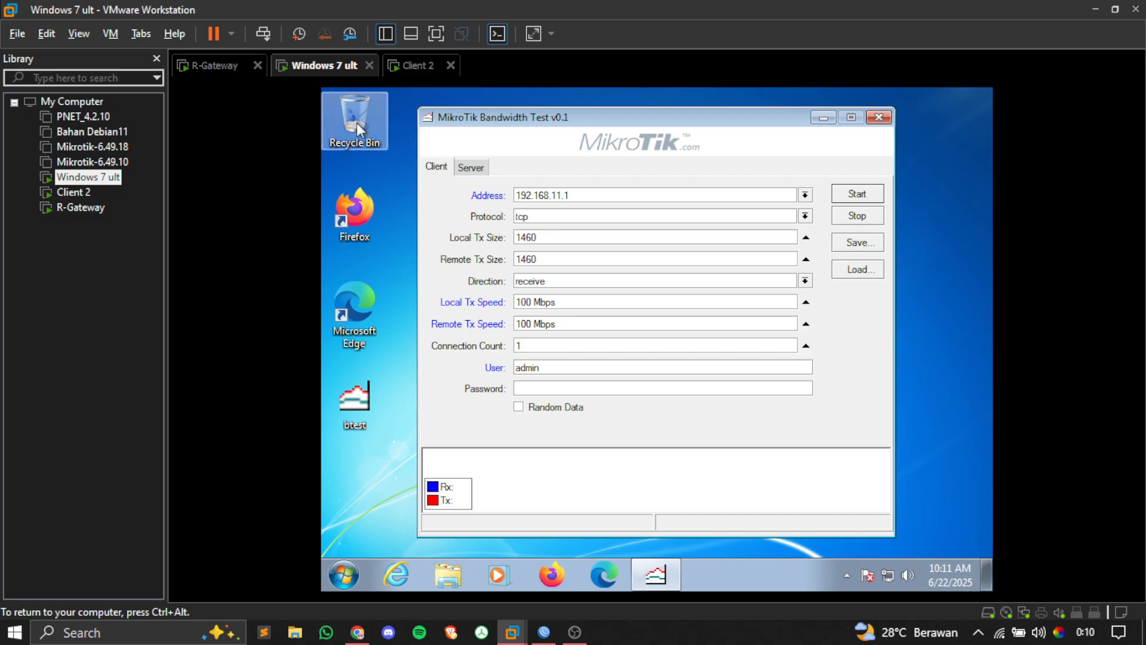
pyautogui.click(856, 195)
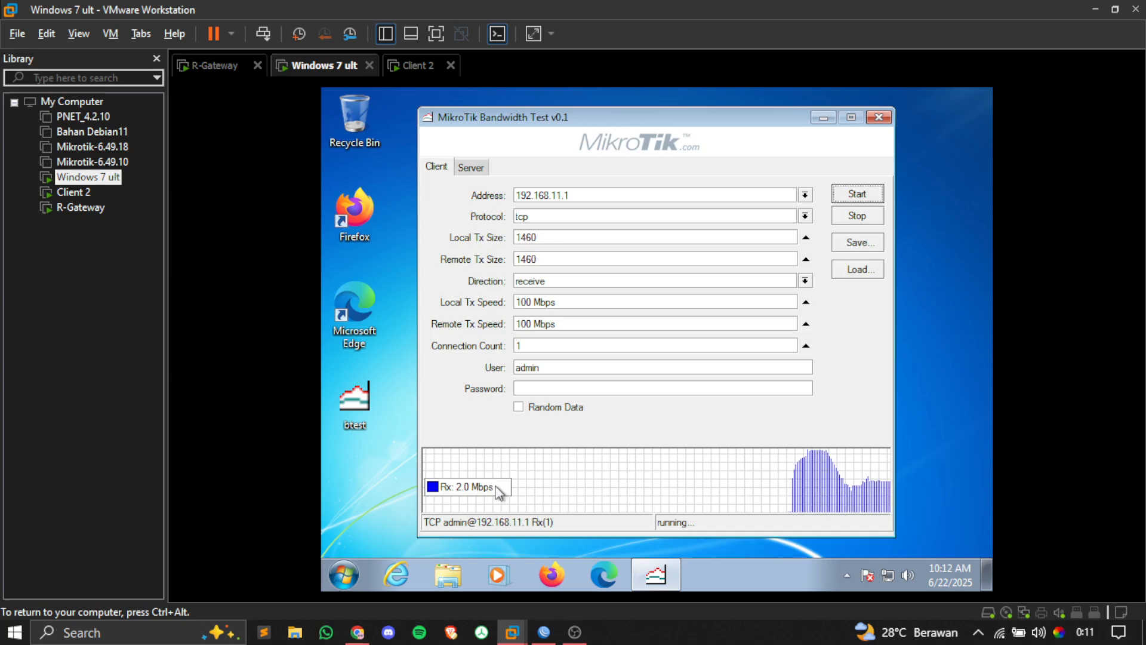
# Step: Check the simple queue list in WinBox while the test runs, and stop the bandwidth test on Windows 7 ult
pyautogui.click(544, 634)
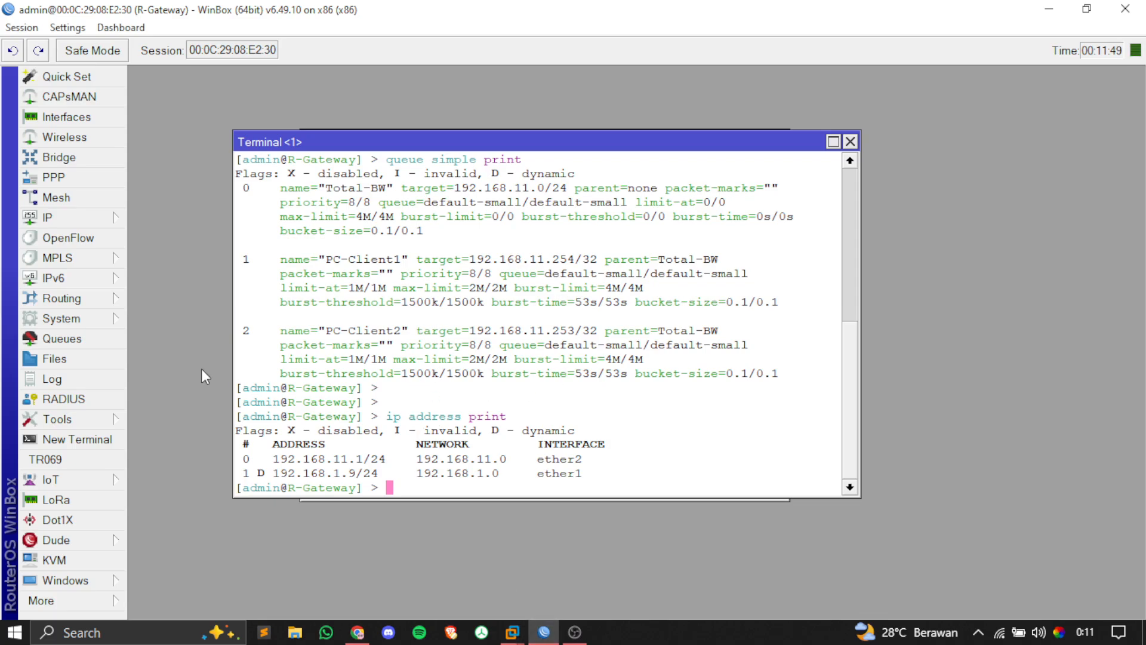
pyautogui.click(99, 341)
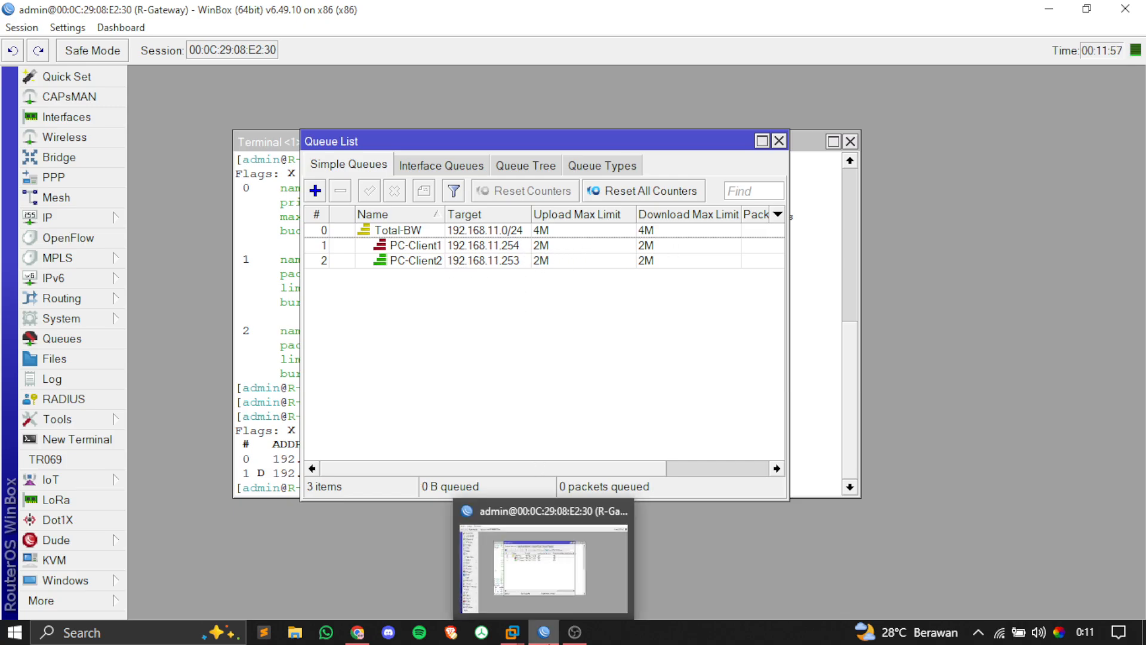
pyautogui.click(512, 633)
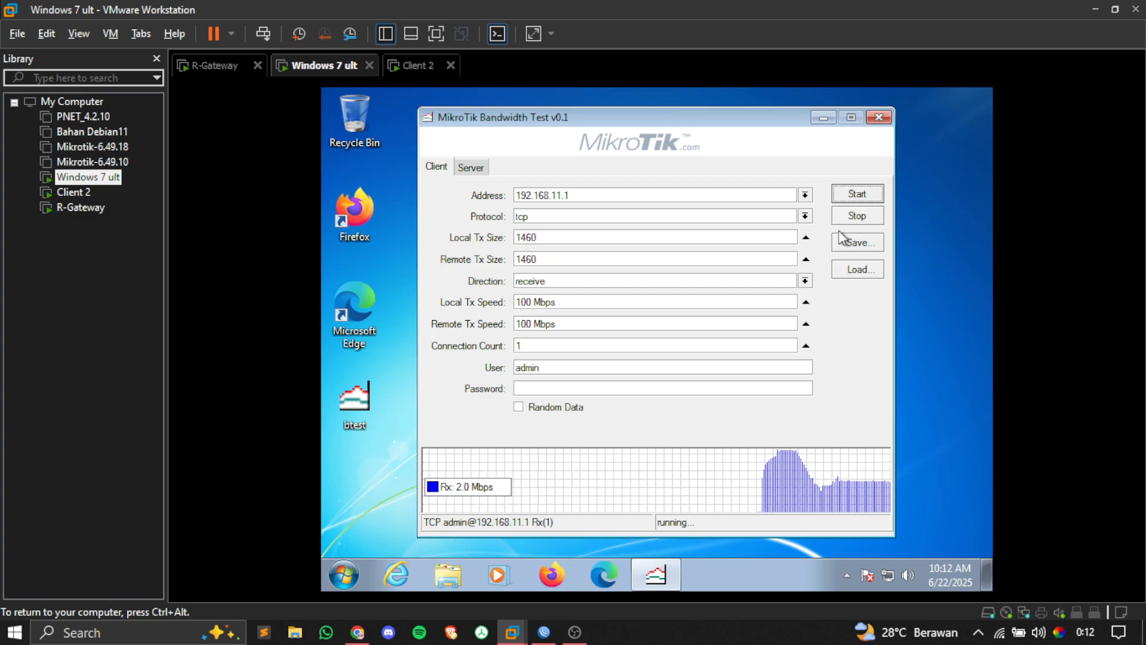
pyautogui.click(854, 220)
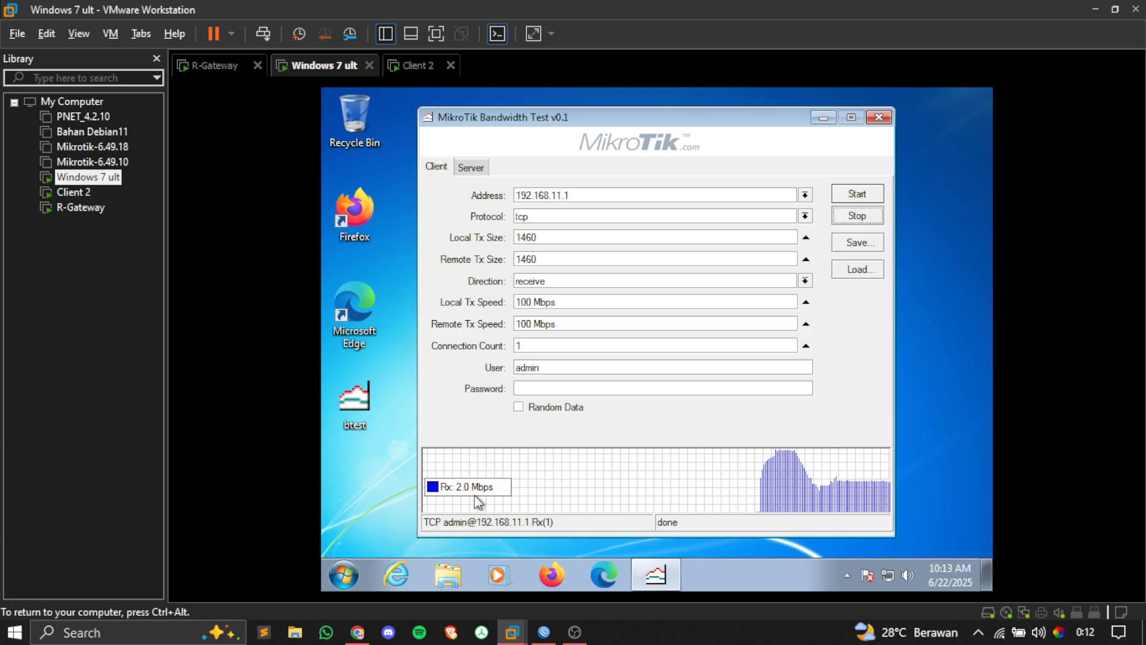
# Step: On the Client 2 machine, set the bandwidth test's Local Tx Speed and Remote Tx Speed to 100 Mbps
pyautogui.click(404, 70)
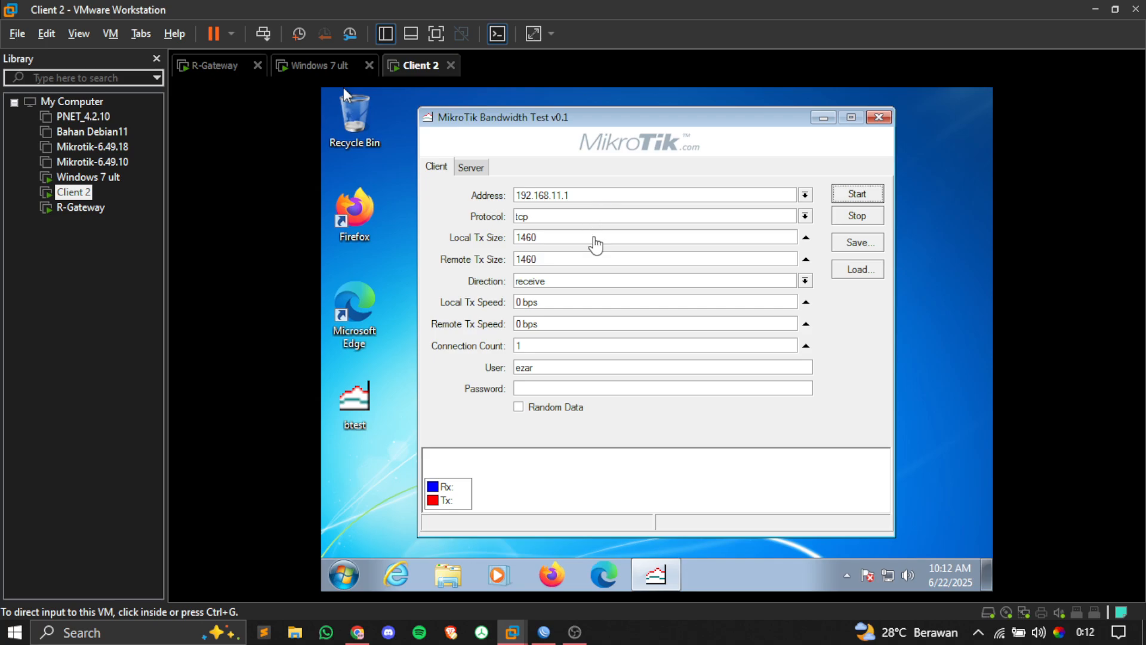
pyautogui.click(577, 303)
pyautogui.press('BackSpace')
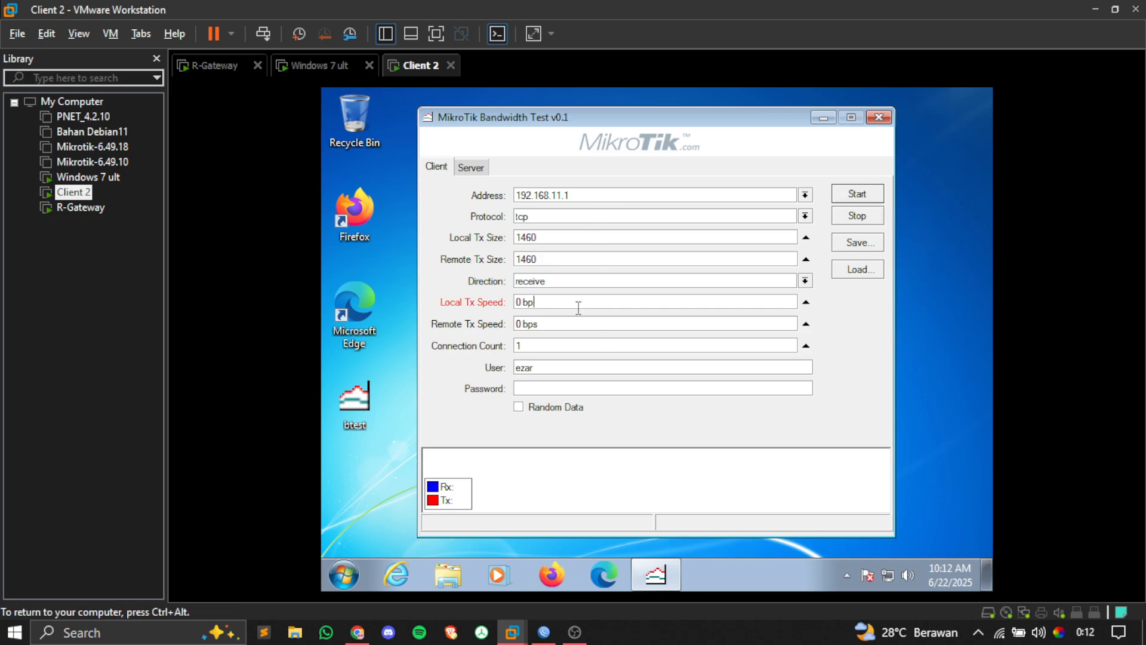
pyautogui.press('BackSpace')
pyautogui.press('BackSpace')
pyautogui.press('BackSpace')
pyautogui.write('100 Mbps')
pyautogui.hotkey('ctrl', 'a')
pyautogui.hotkey('ctrl', 'c')
pyautogui.click(568, 323)
pyautogui.hotkey('ctrl', 'a')
pyautogui.hotkey('ctrl', 'v')
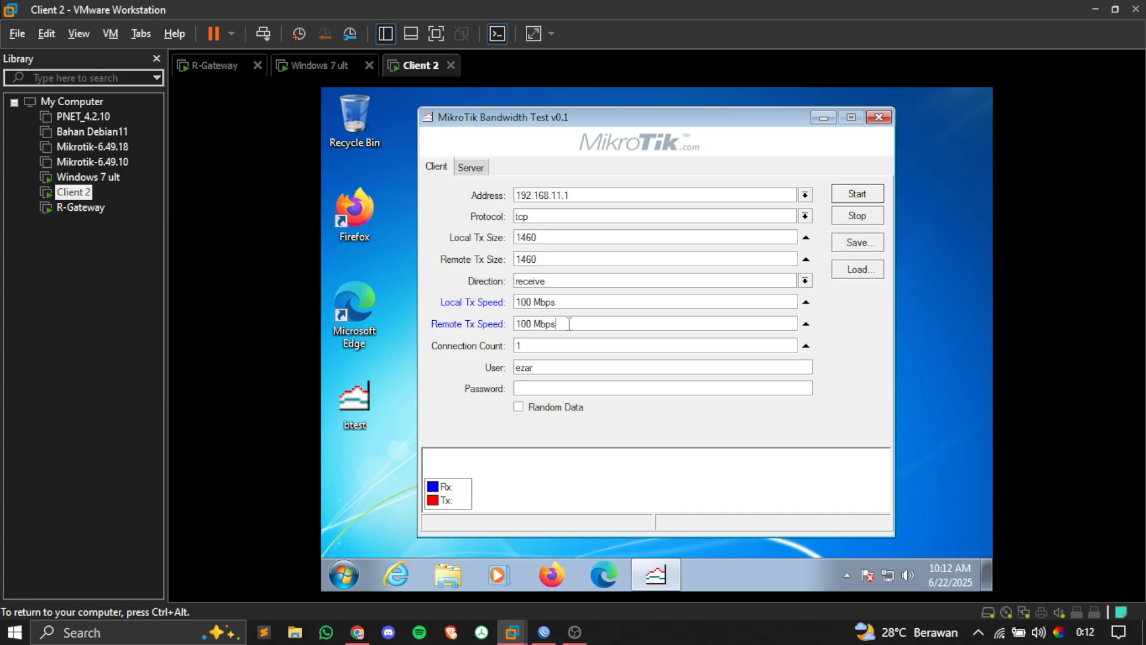
# Step: Change the test user on Client 2 to admin and start its bandwidth test
pyautogui.click(537, 368)
pyautogui.press('BackSpace')
pyautogui.write('admin')
pyautogui.click(860, 194)
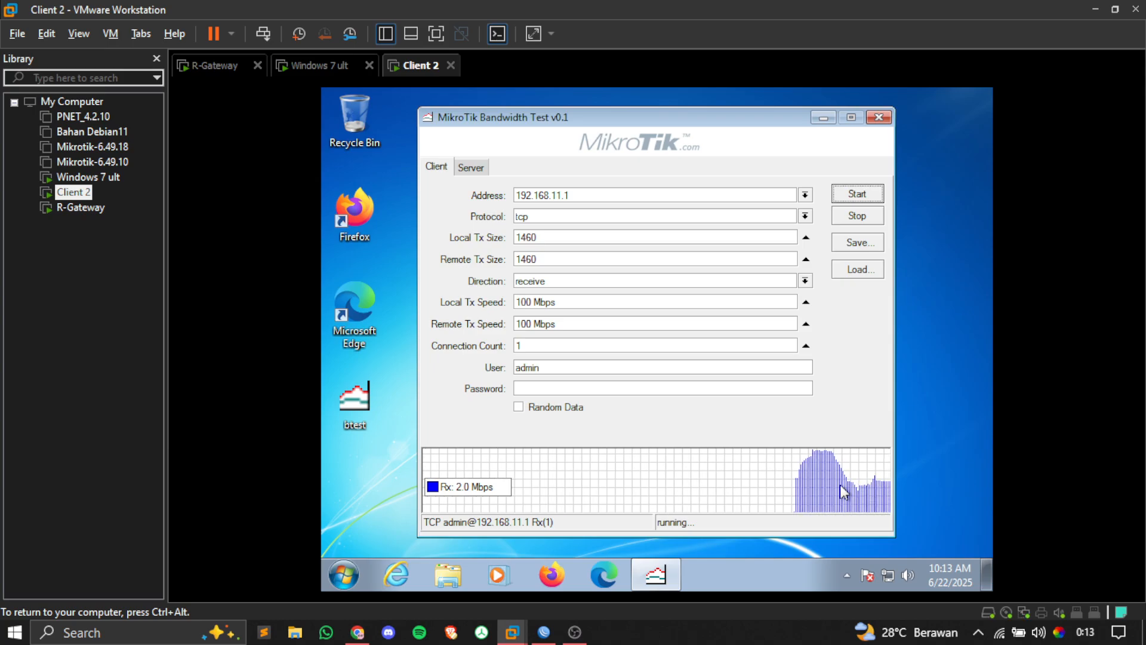
# Step: Check the PC-Client2 queue status in WinBox during the test, and stop the bandwidth test on Client 2
pyautogui.click(545, 633)
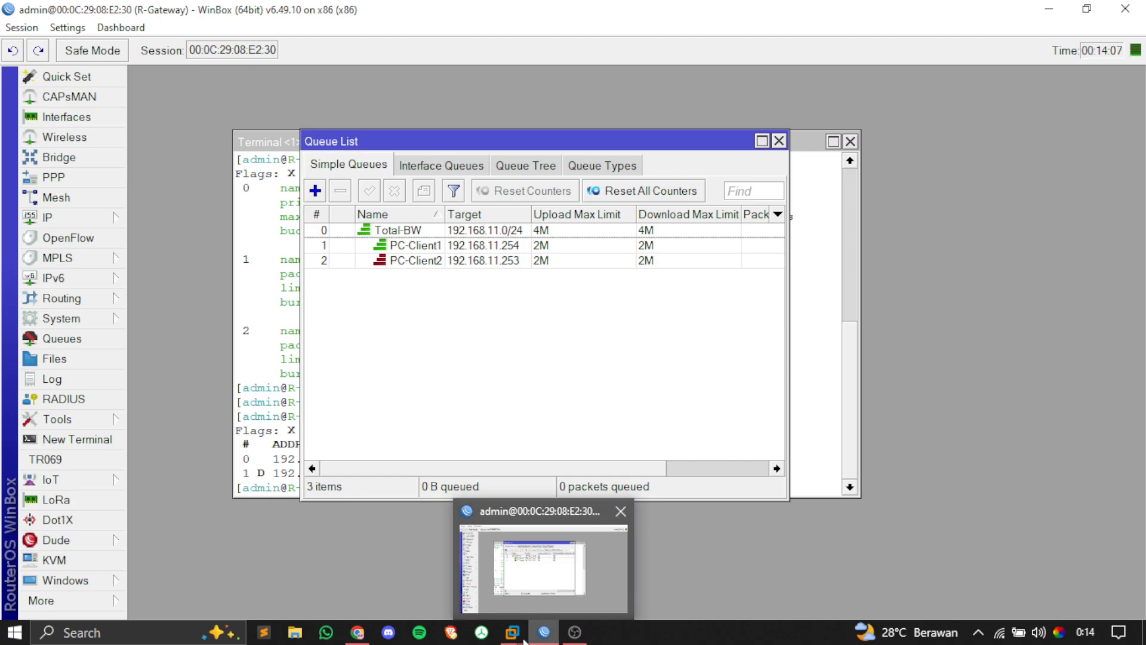
pyautogui.moveTo(519, 636)
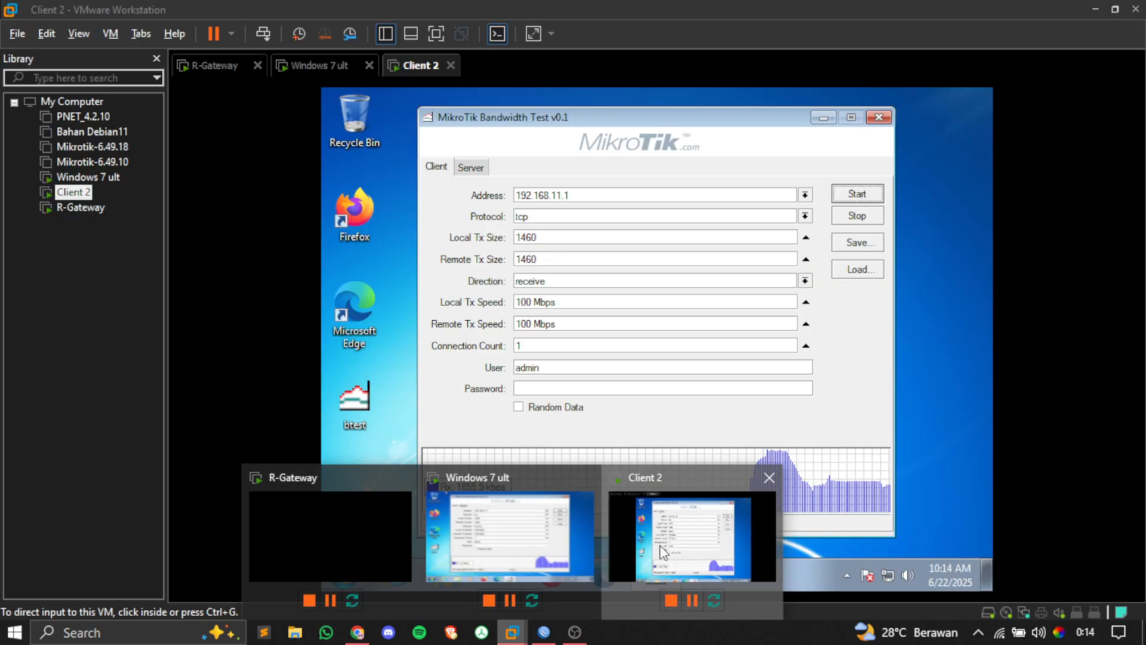
pyautogui.click(661, 546)
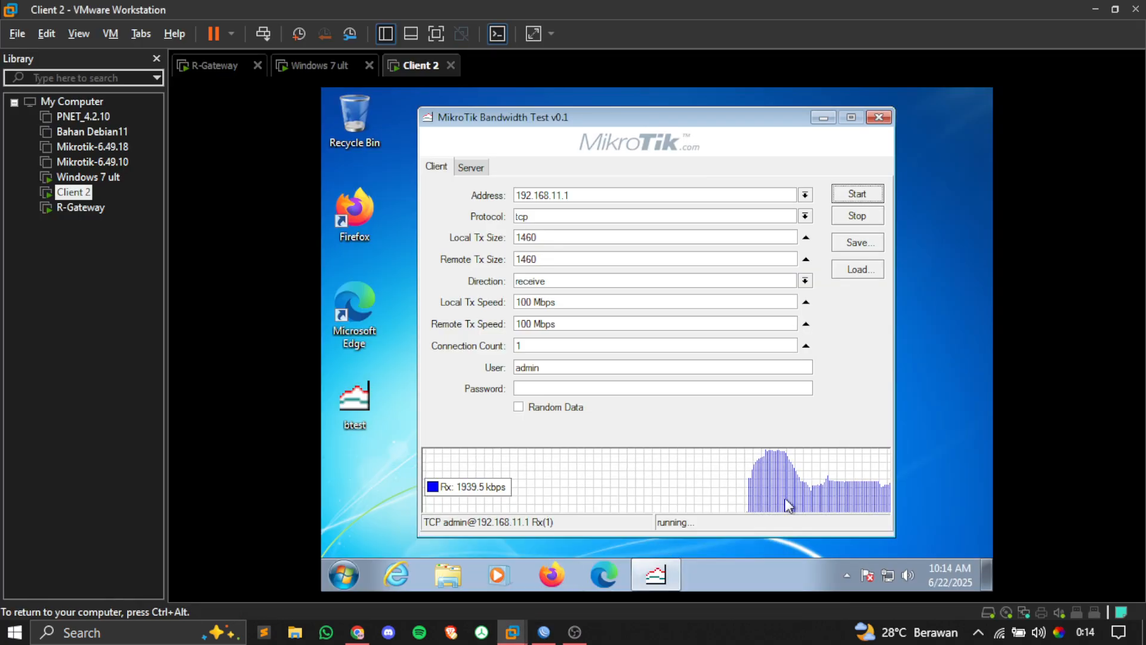
pyautogui.click(844, 217)
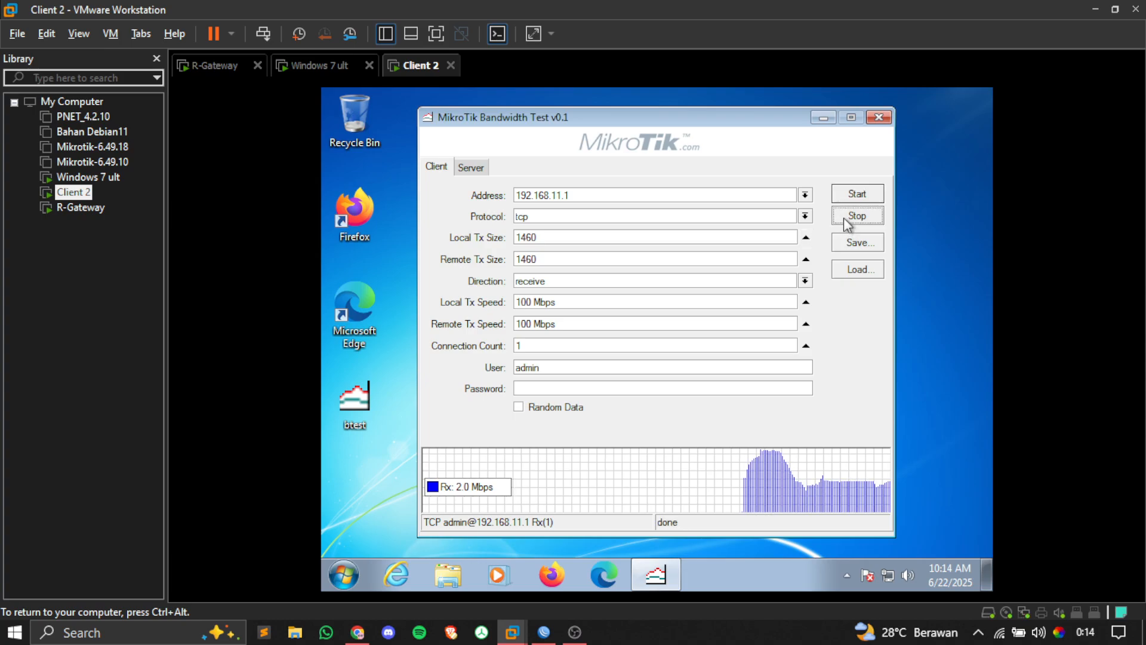
pyautogui.hotkey('ctrl', 'alt')
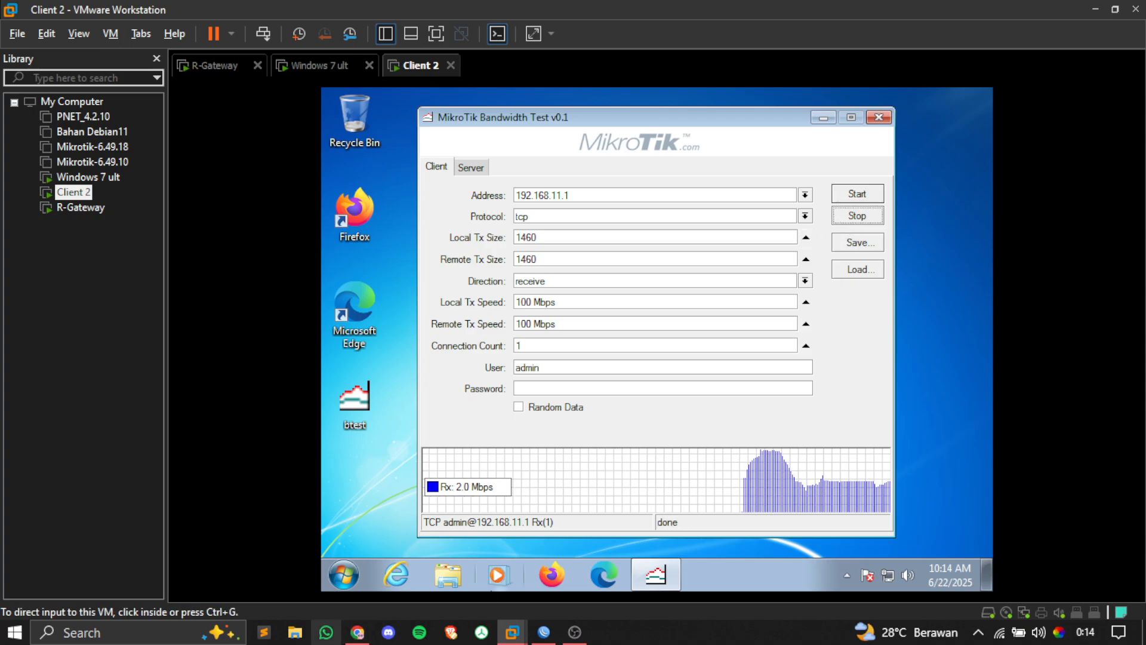
# Step: Switch to Chrome and bring up the MTCNA Topologi.drawio network diagram
pyautogui.click(357, 634)
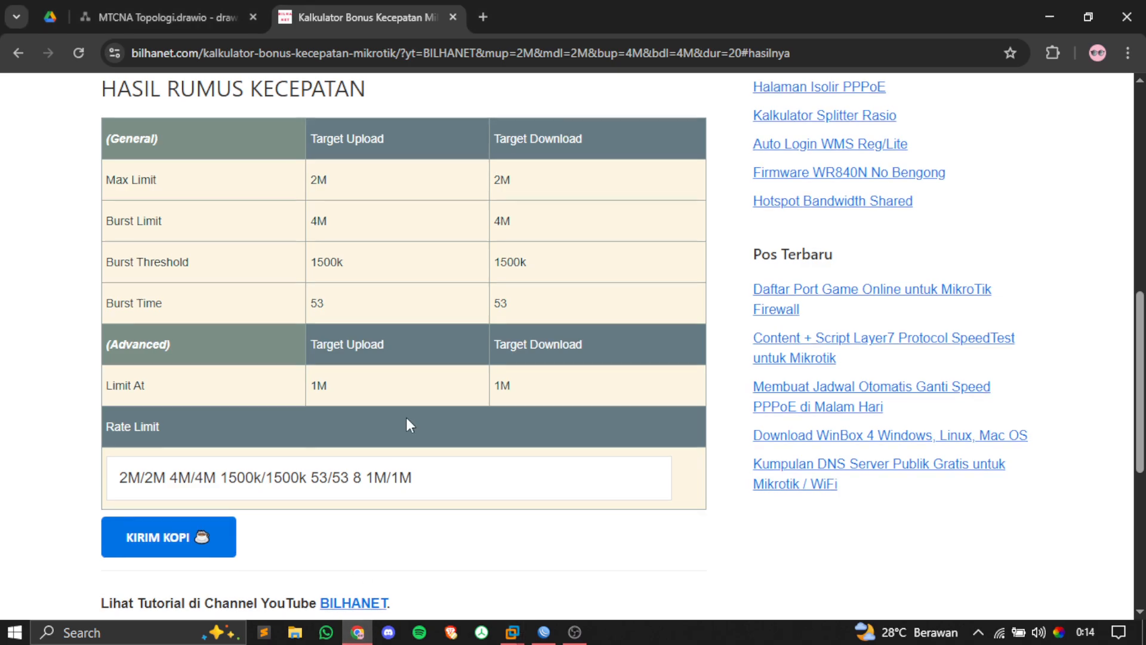
pyautogui.scroll(2, 406, 418)
pyautogui.click(147, 9)
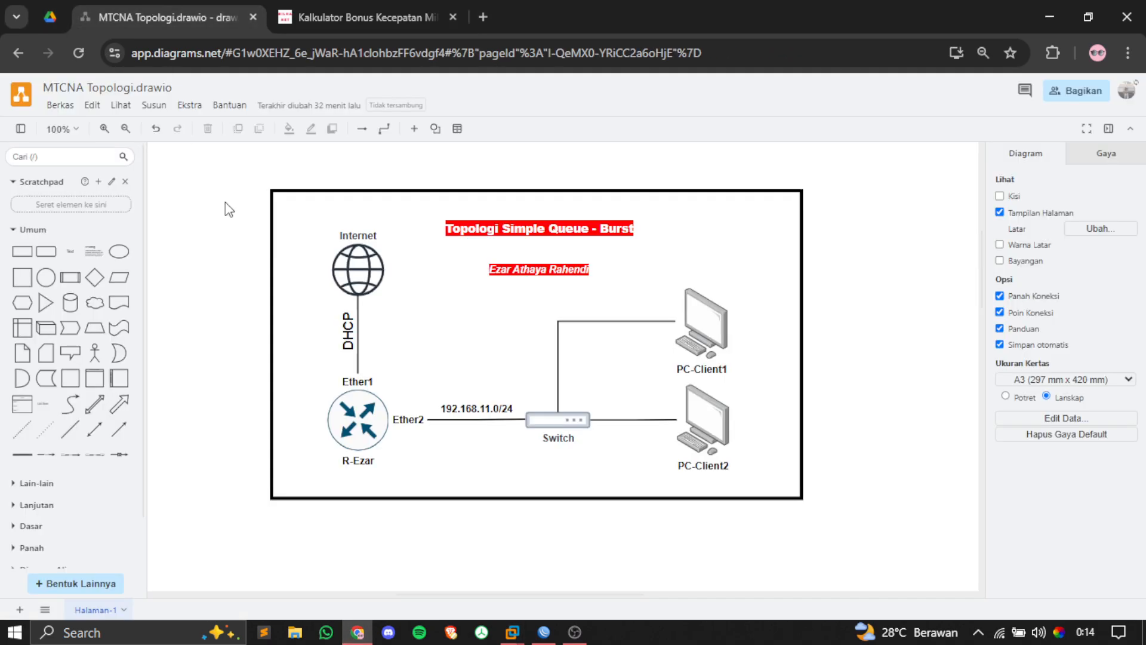